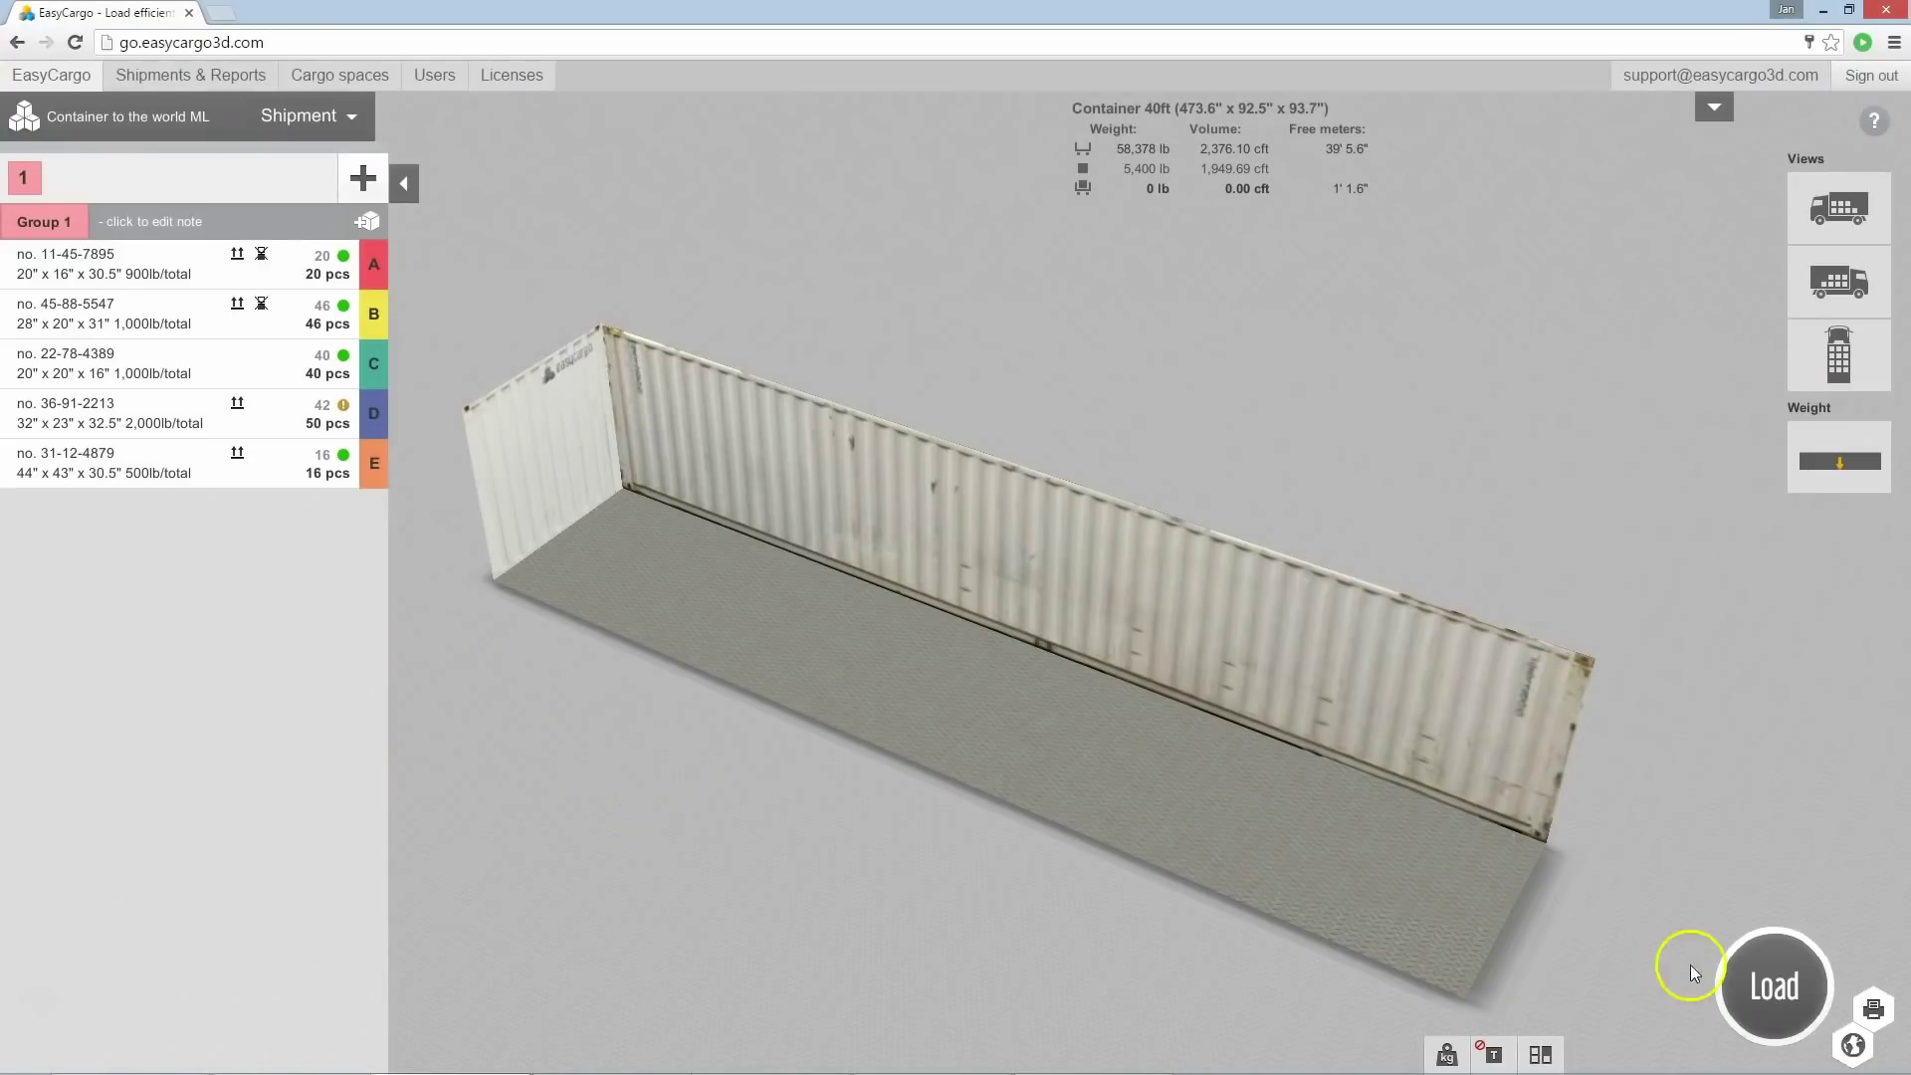
Auto-load the shipment into the 40ft container; only 42 of 50 D boxes fit.
left_click(1774, 983)
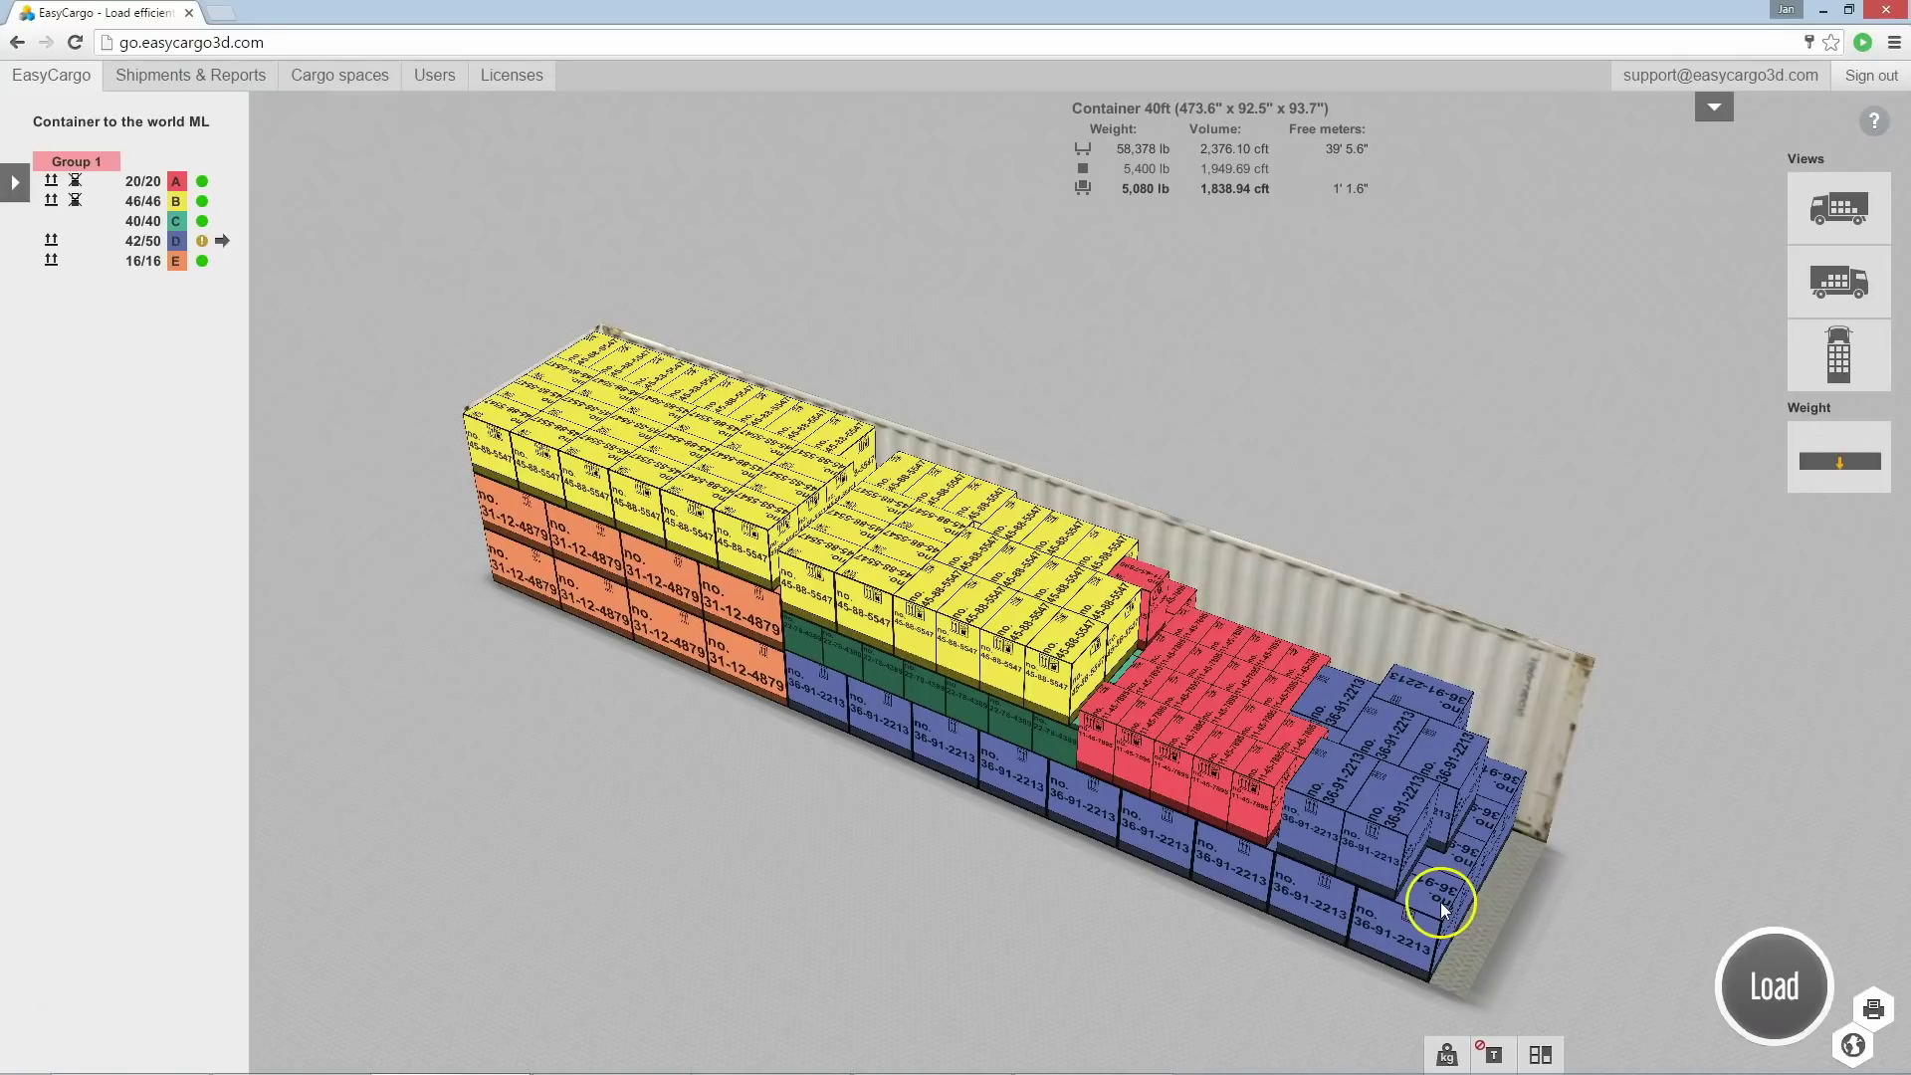
Rotate a blue D box 90° and place it on the right-hand blue stack at the far end.
left_click(1385, 842)
mouse_move(1384, 842)
left_mouse_down()
mouse_move(1210, 714)
mouse_move(1258, 663)
left_mouse_up()
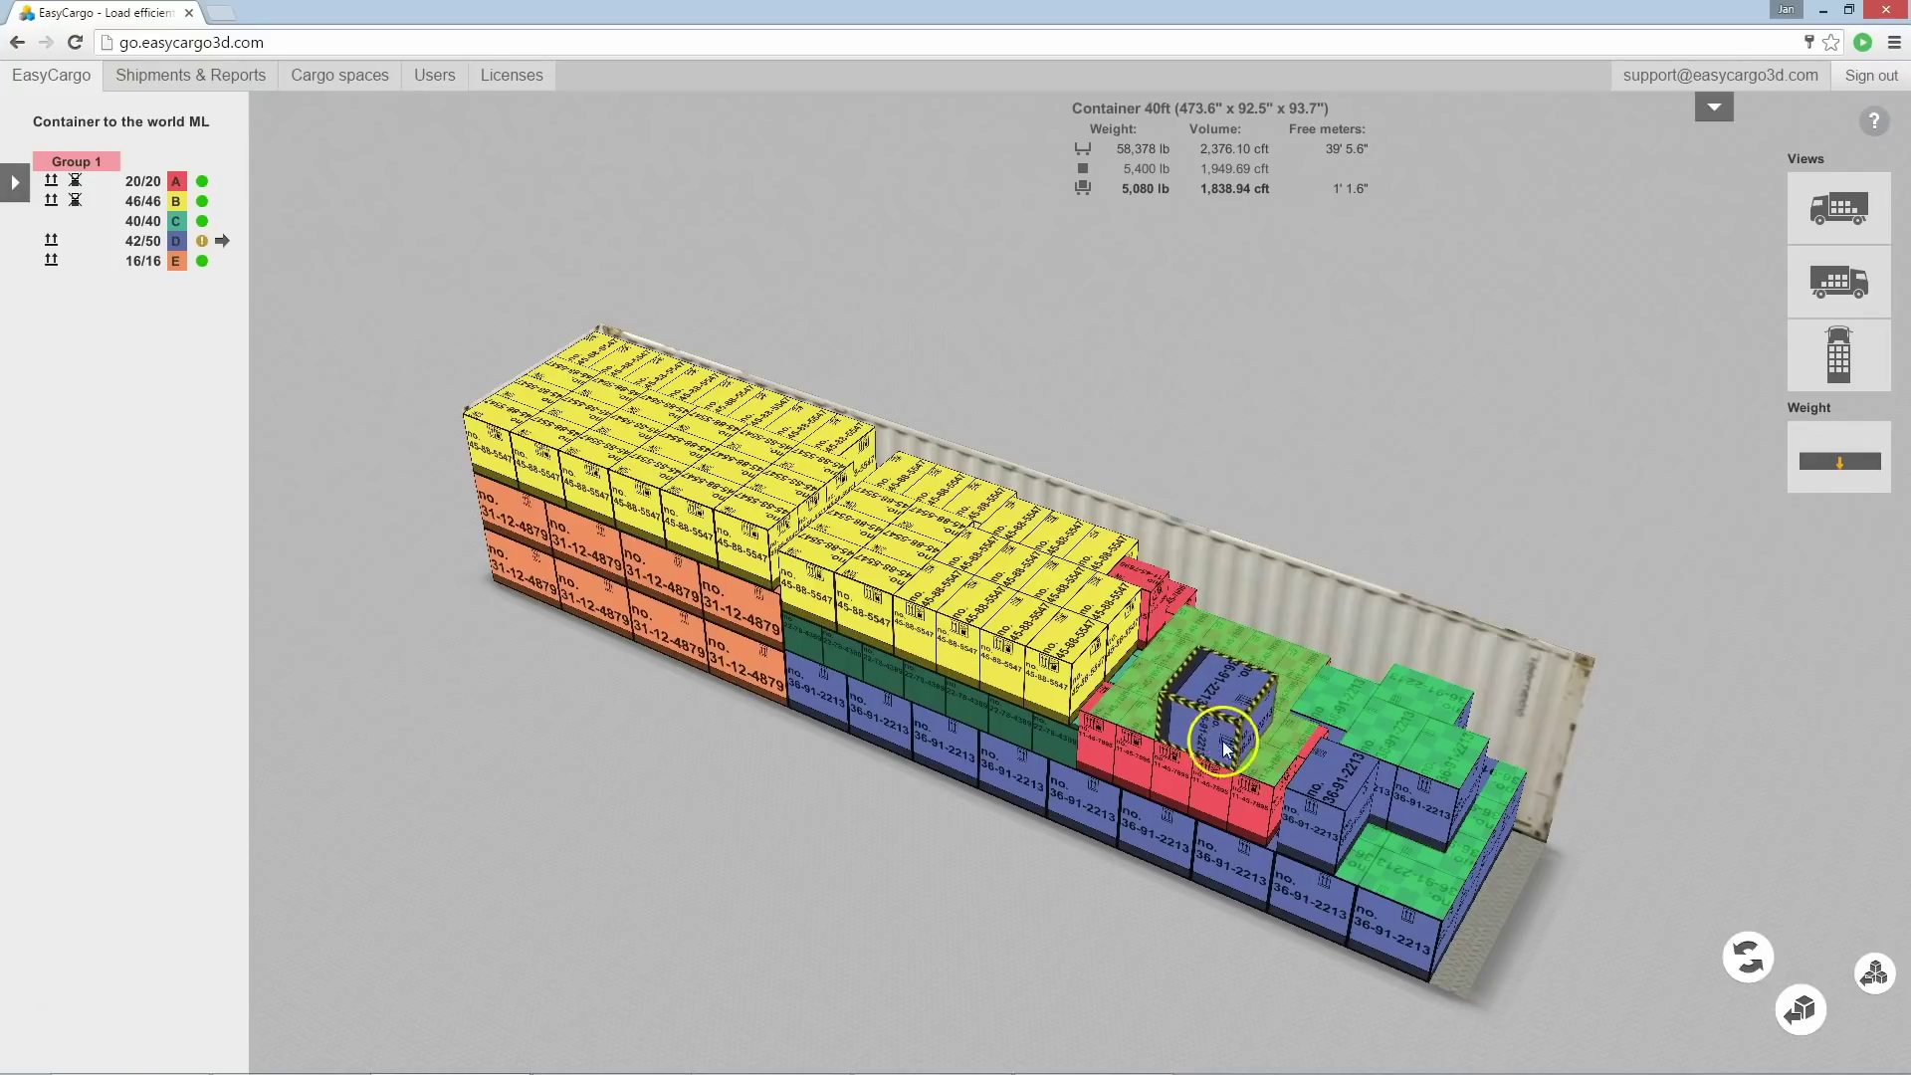
mouse_move(1259, 664)
left_mouse_down()
mouse_move(1432, 747)
mouse_move(1243, 737)
mouse_move(1205, 700)
mouse_move(1178, 707)
mouse_move(1193, 723)
mouse_move(1236, 694)
left_mouse_up()
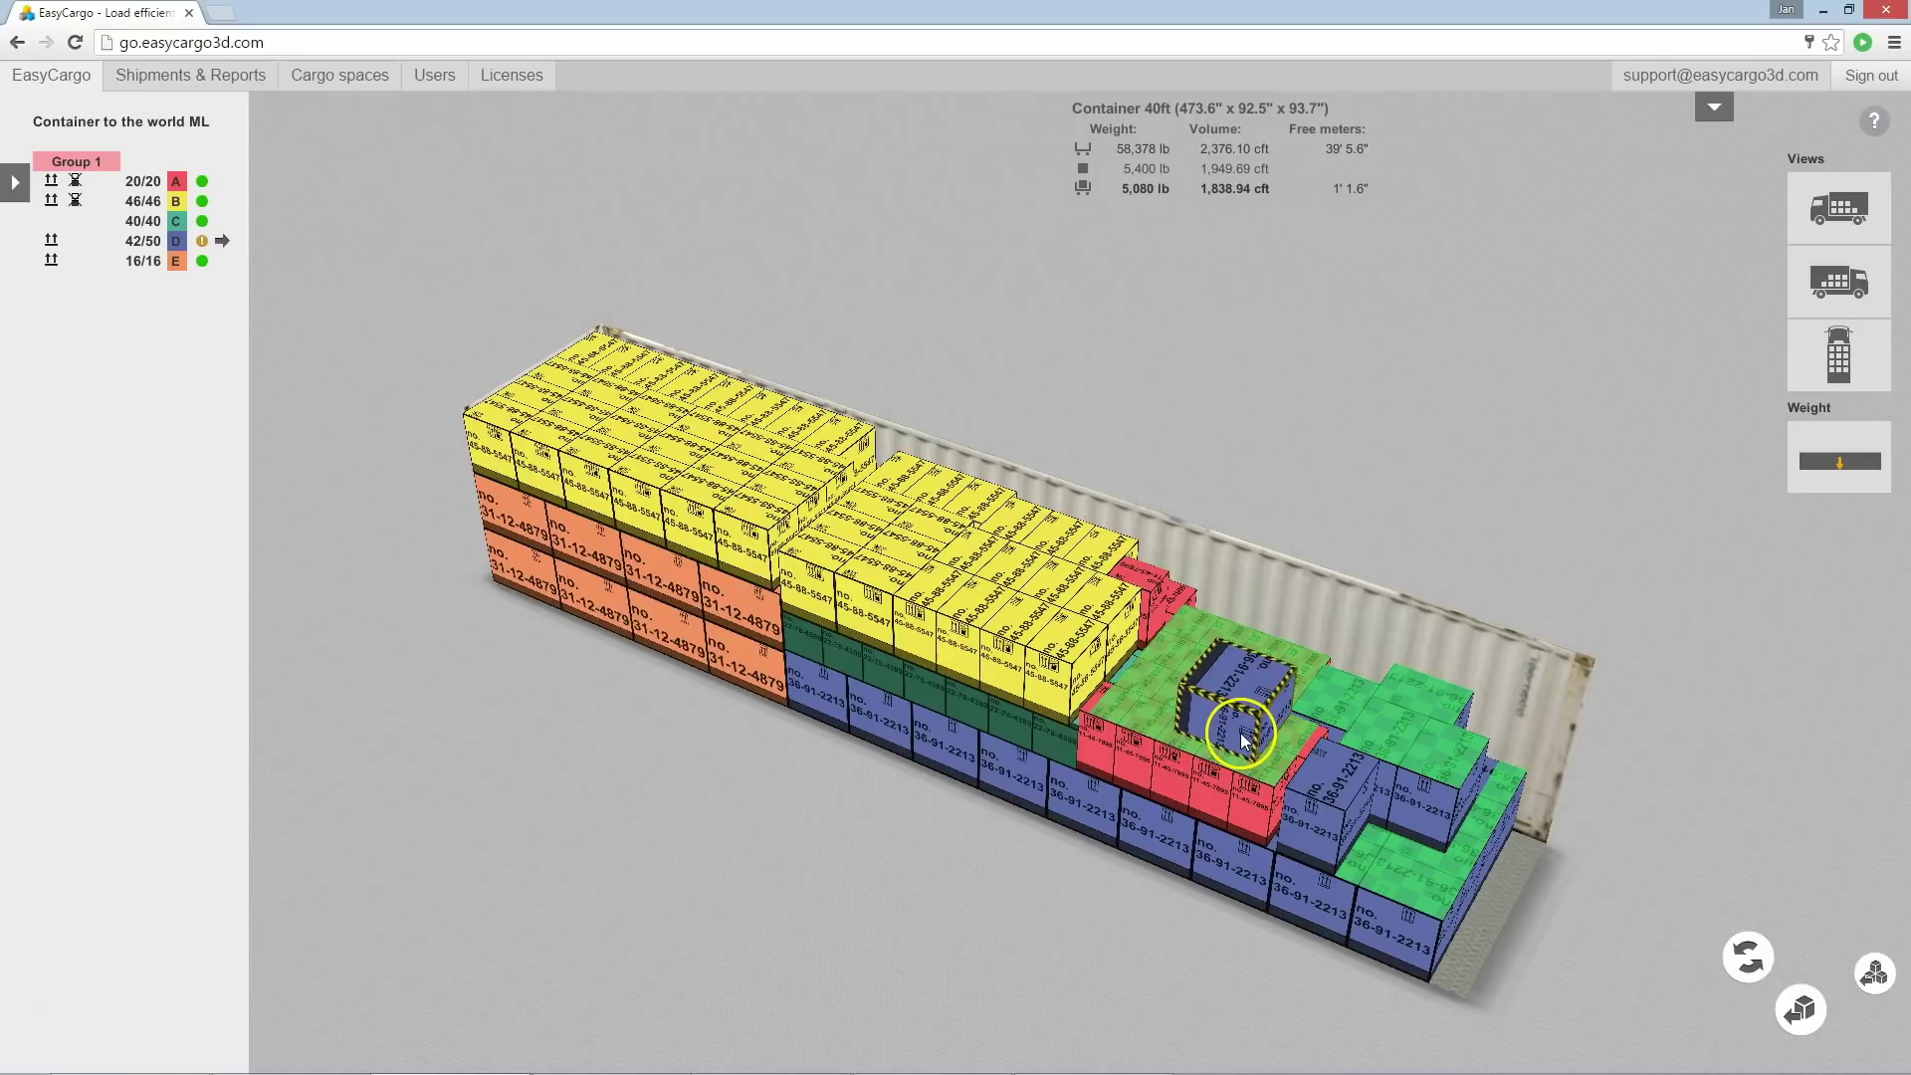
left_click(1244, 734)
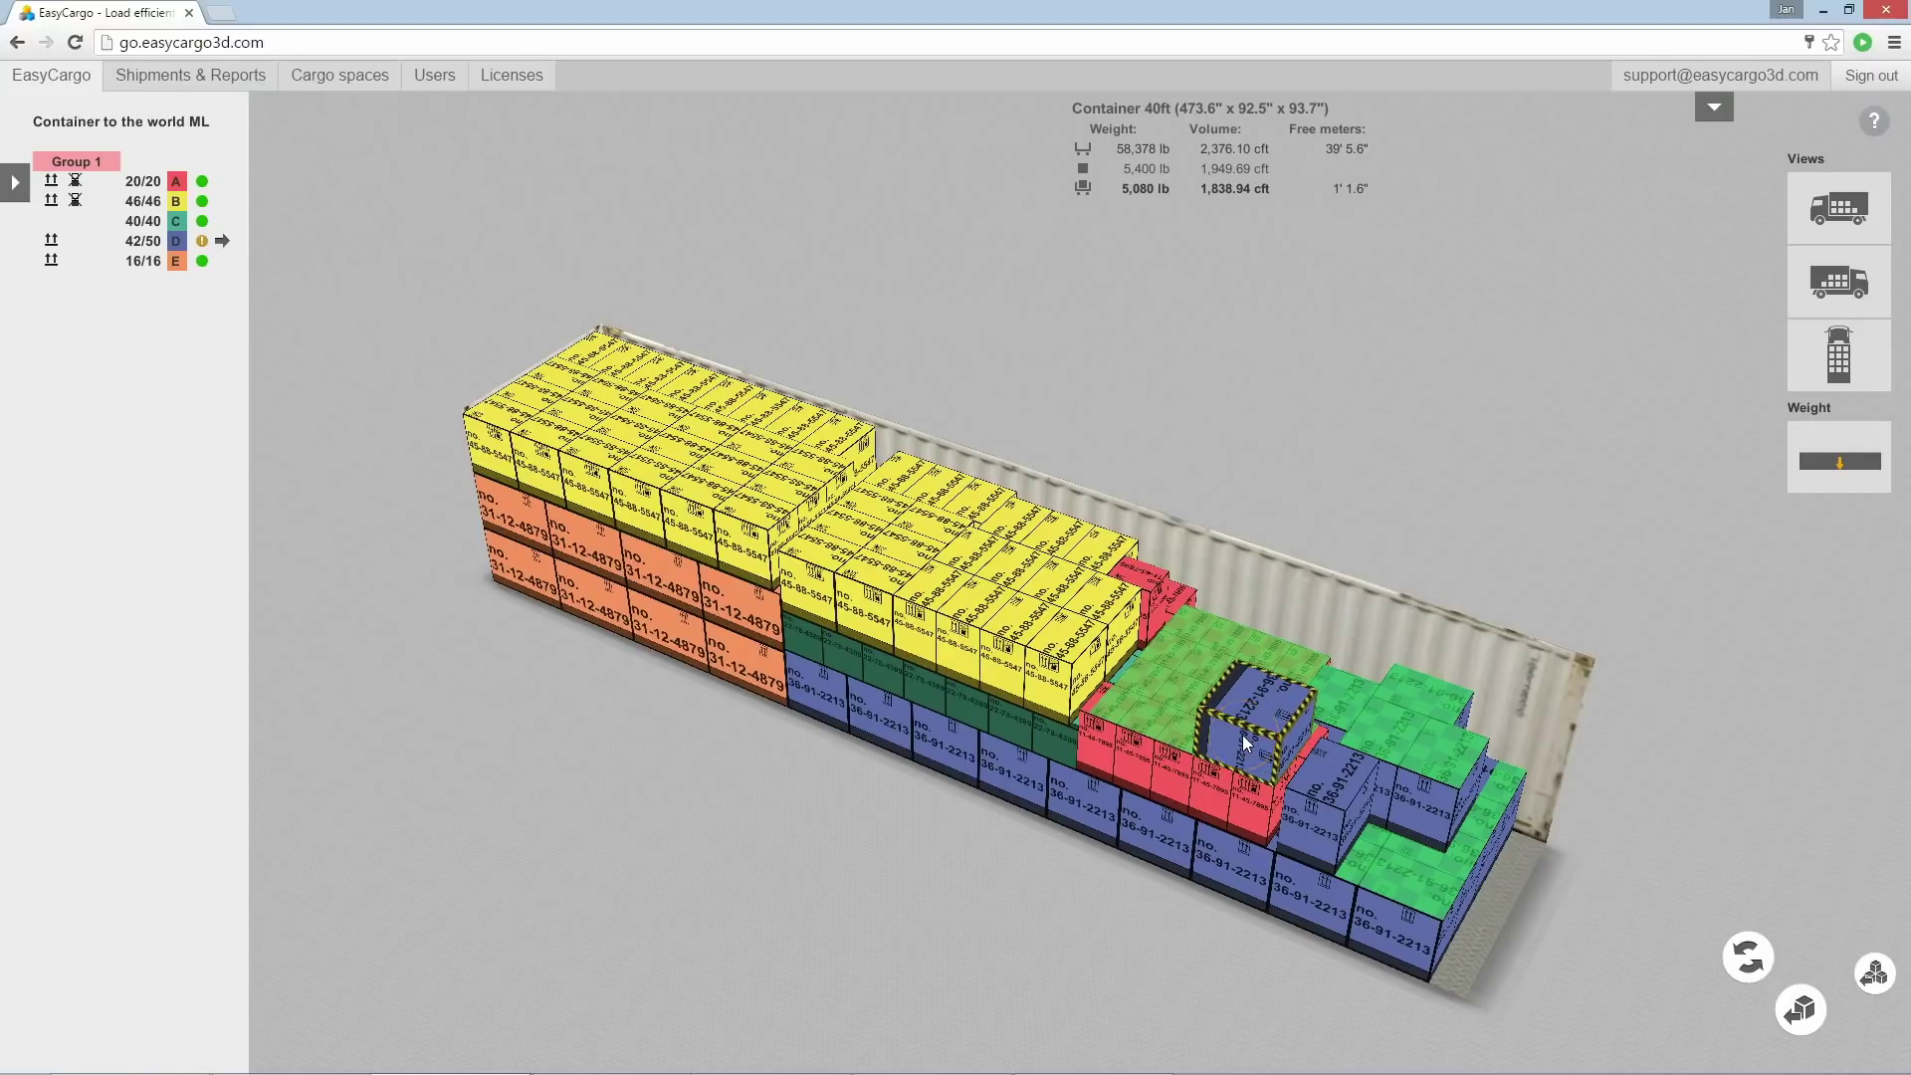
mouse_move(1244, 735)
left_mouse_down()
mouse_move(1276, 675)
mouse_move(1333, 697)
mouse_move(1263, 668)
mouse_move(1213, 677)
mouse_move(1305, 683)
mouse_move(1441, 752)
mouse_move(1418, 742)
left_mouse_up()
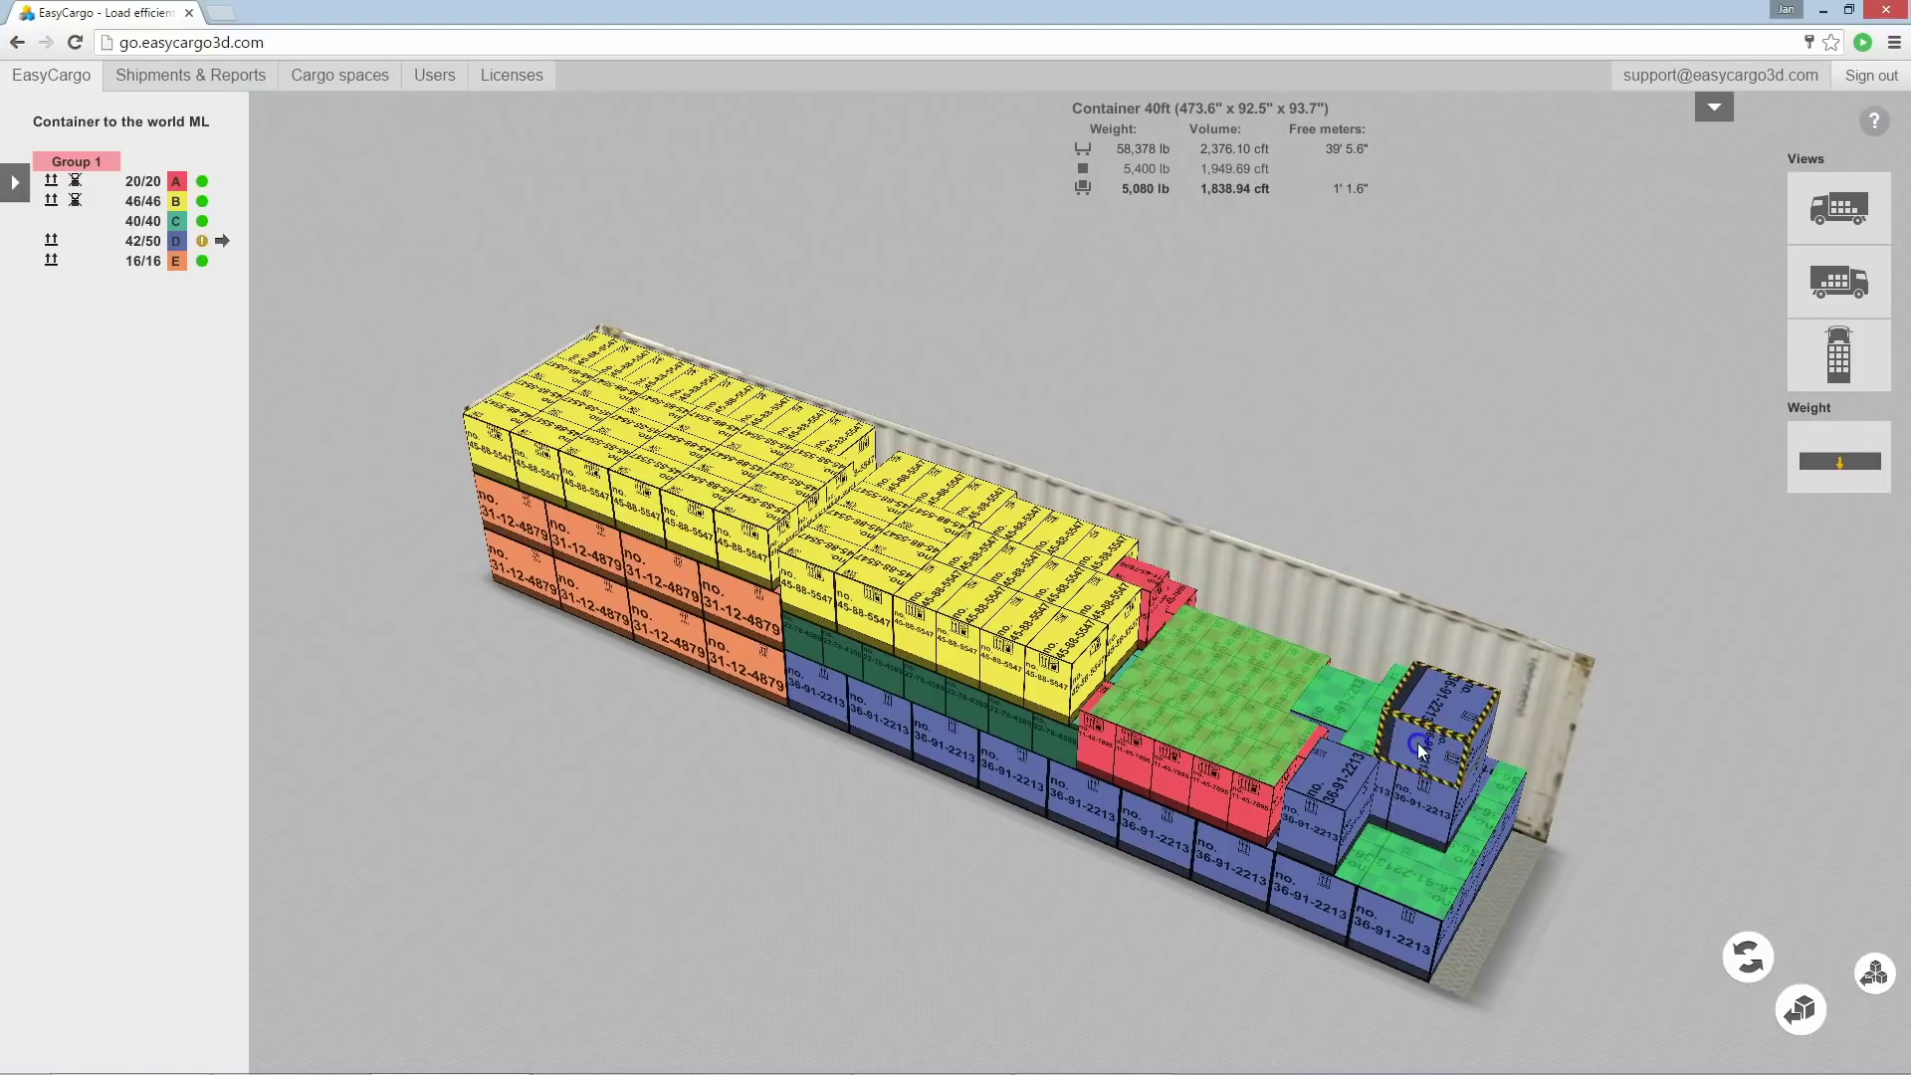
Set down the blue box and stack two red A boxes onto the red stack.
left_click(1417, 742)
scroll(1258, 708, "up", 2)
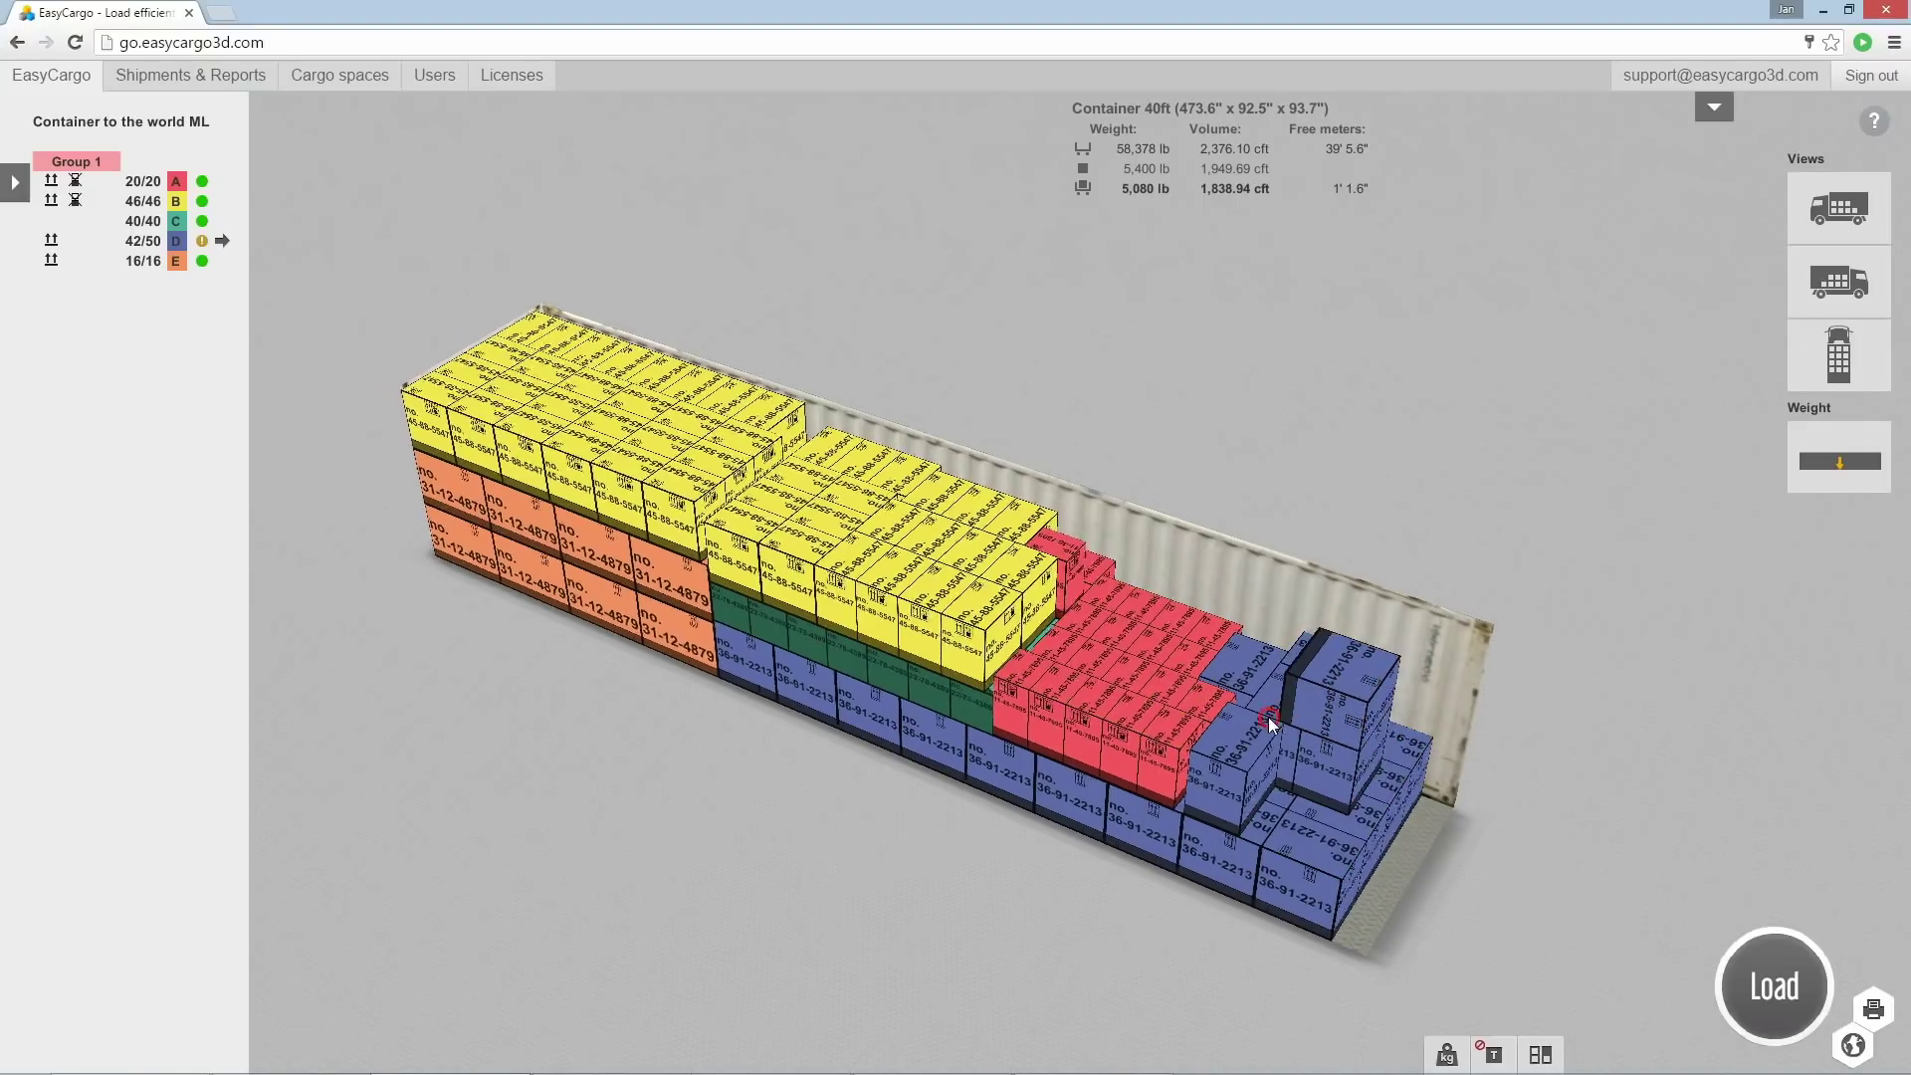
scroll(1166, 741, "up", 2)
scroll(1165, 742, "up", 2)
scroll(1169, 744, "up", 2)
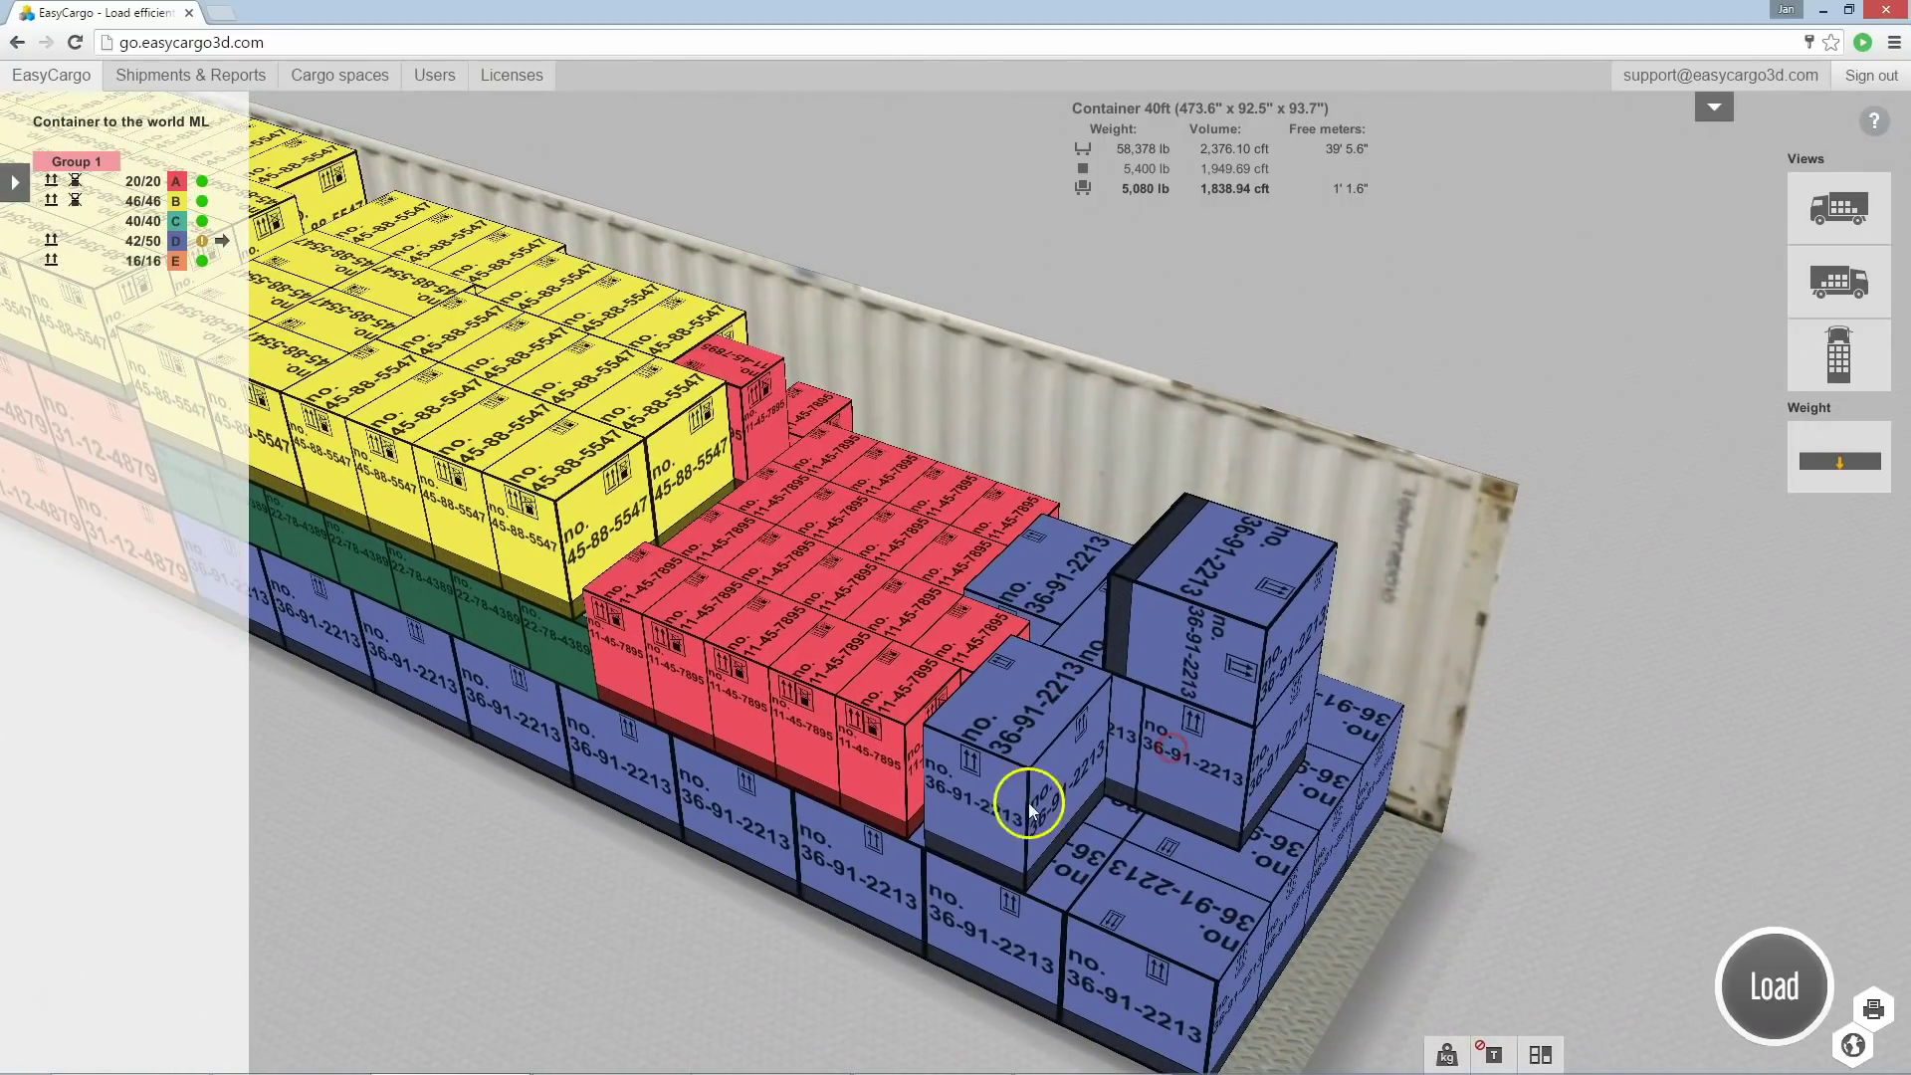
left_click(881, 723)
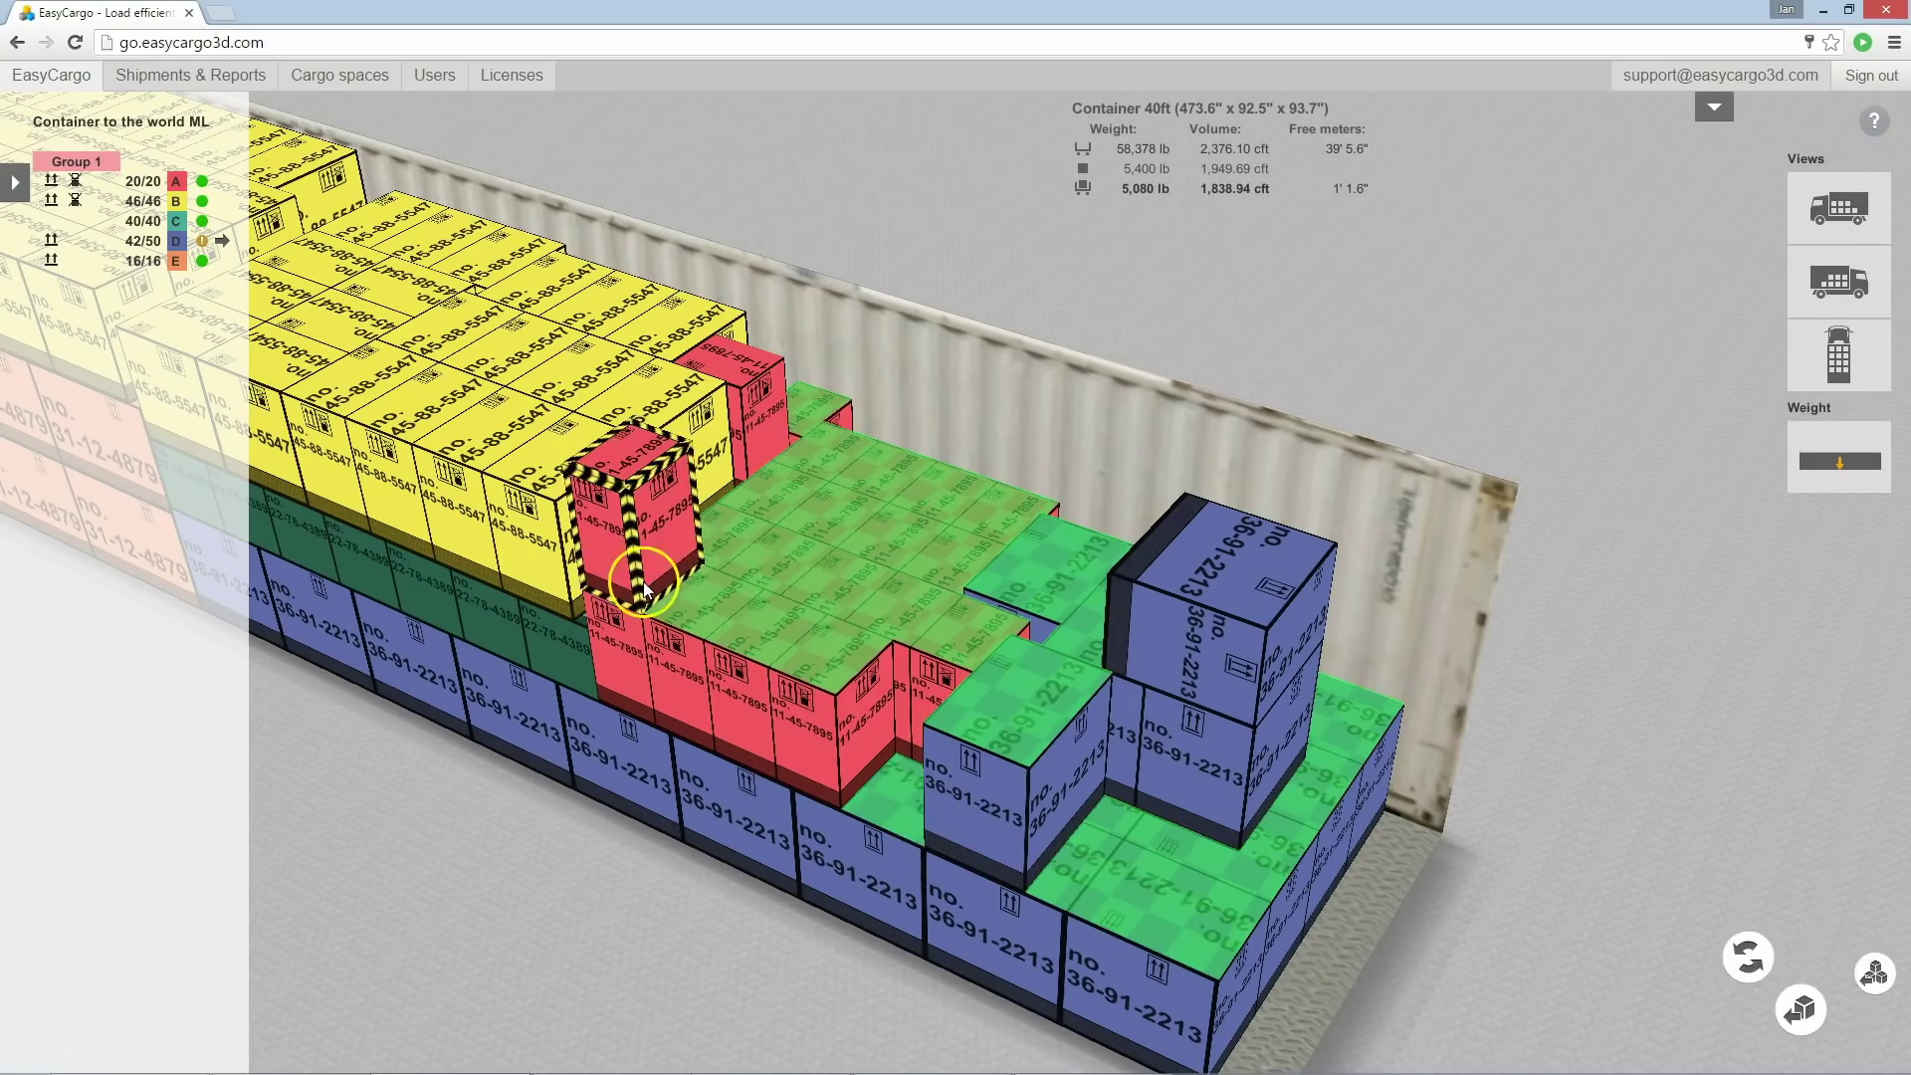
left_click(658, 539)
mouse_move(737, 588)
left_mouse_down()
mouse_move(779, 530)
mouse_move(934, 585)
left_mouse_up()
left_click(892, 393)
left_click(855, 570)
Reposition another red A box on top of the red stack.
left_click(933, 587)
left_click(774, 573)
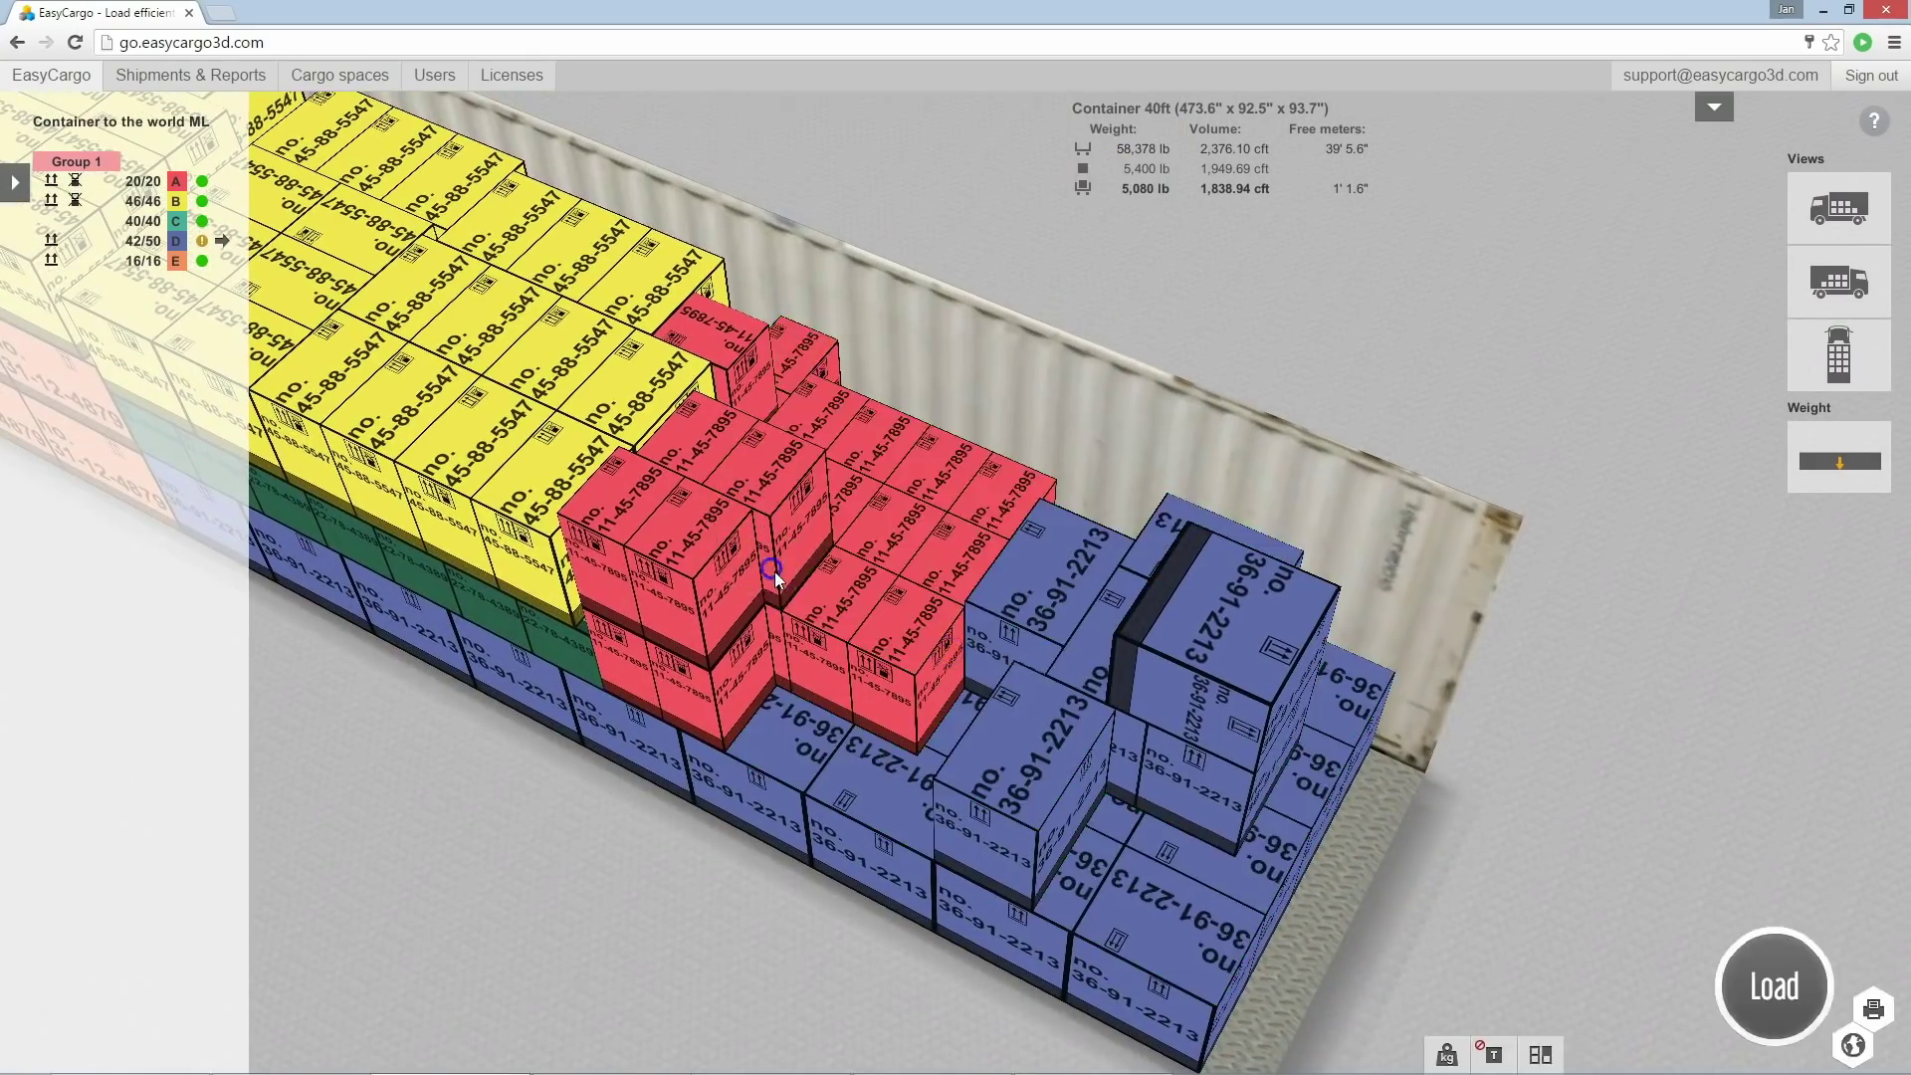
left_click_drag(776, 571, 718, 638)
left_click(1041, 430)
left_click(1052, 405)
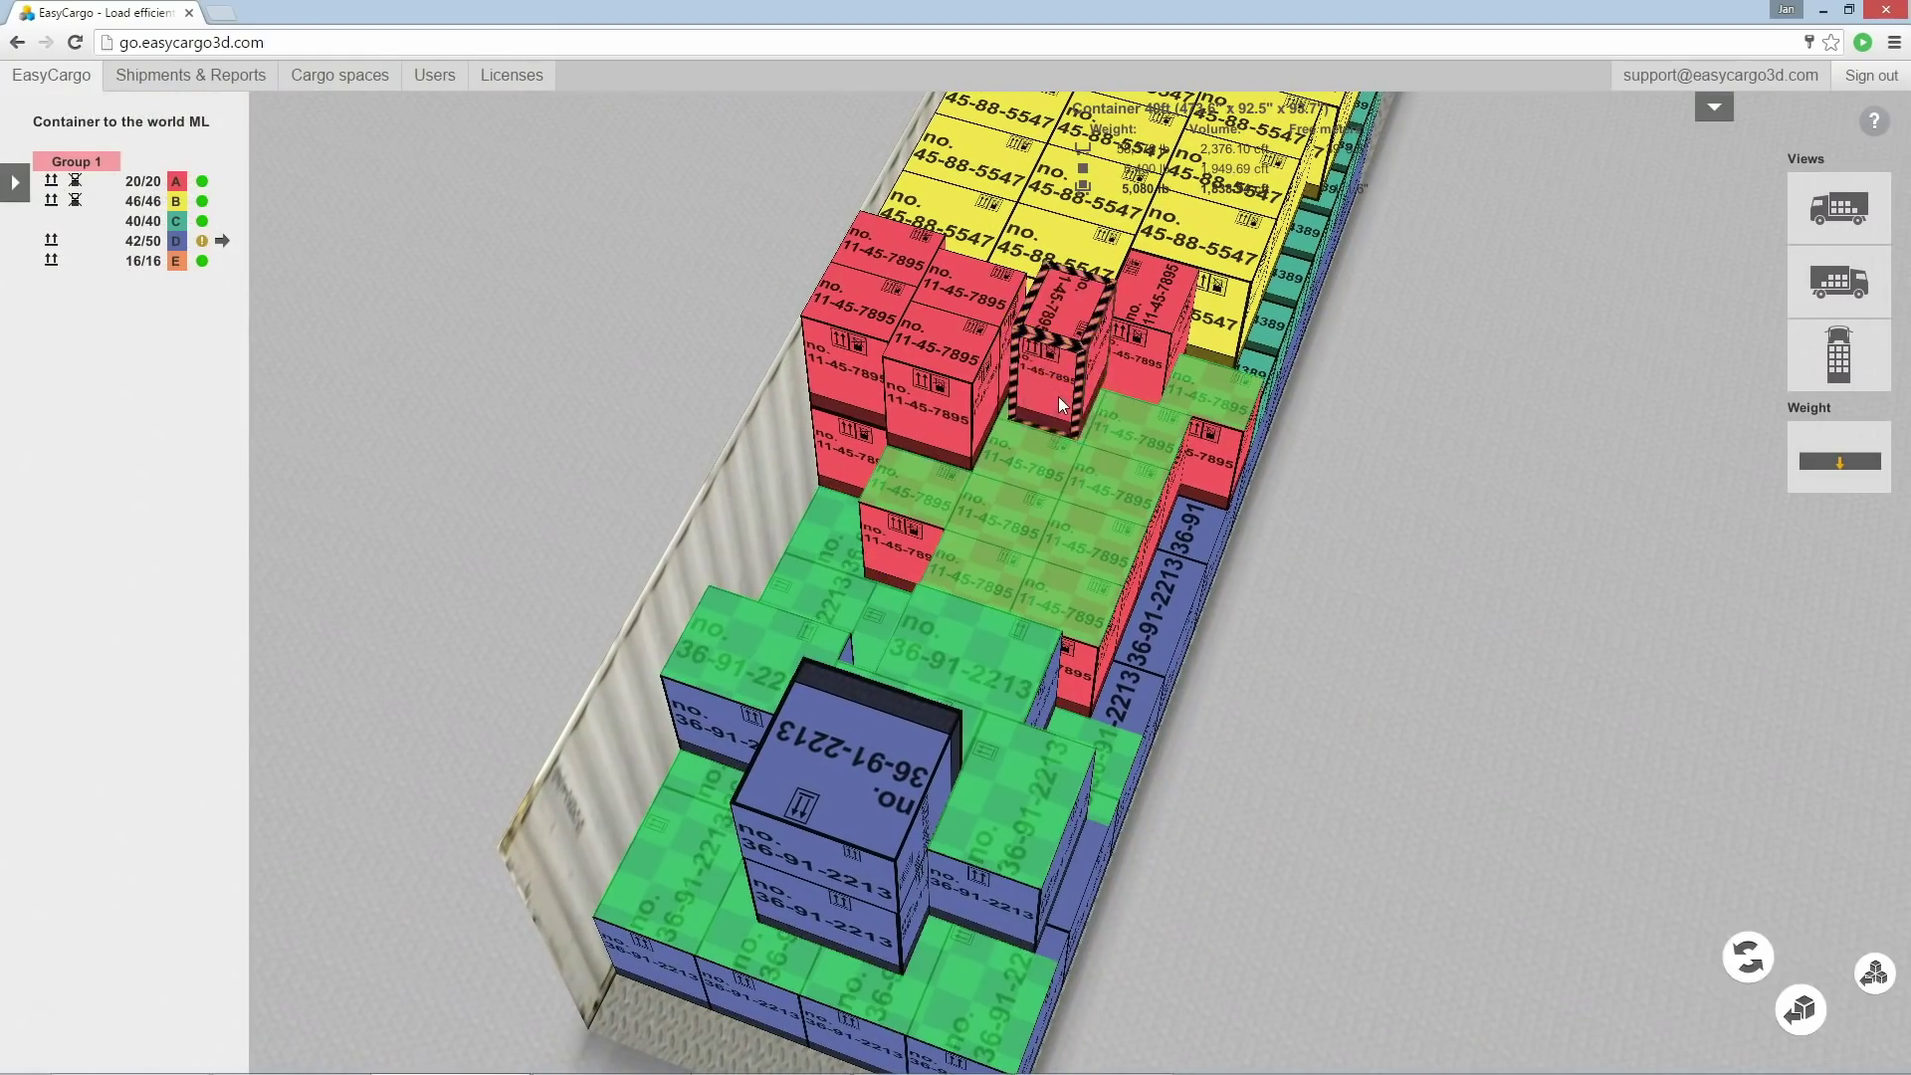
left_click(1055, 405)
left_click(1036, 447)
Move two lower-row red A boxes onto other red stacks, including the right one.
mouse_move(1036, 447)
left_mouse_down()
mouse_move(988, 567)
mouse_move(890, 630)
left_mouse_up()
left_click(890, 630)
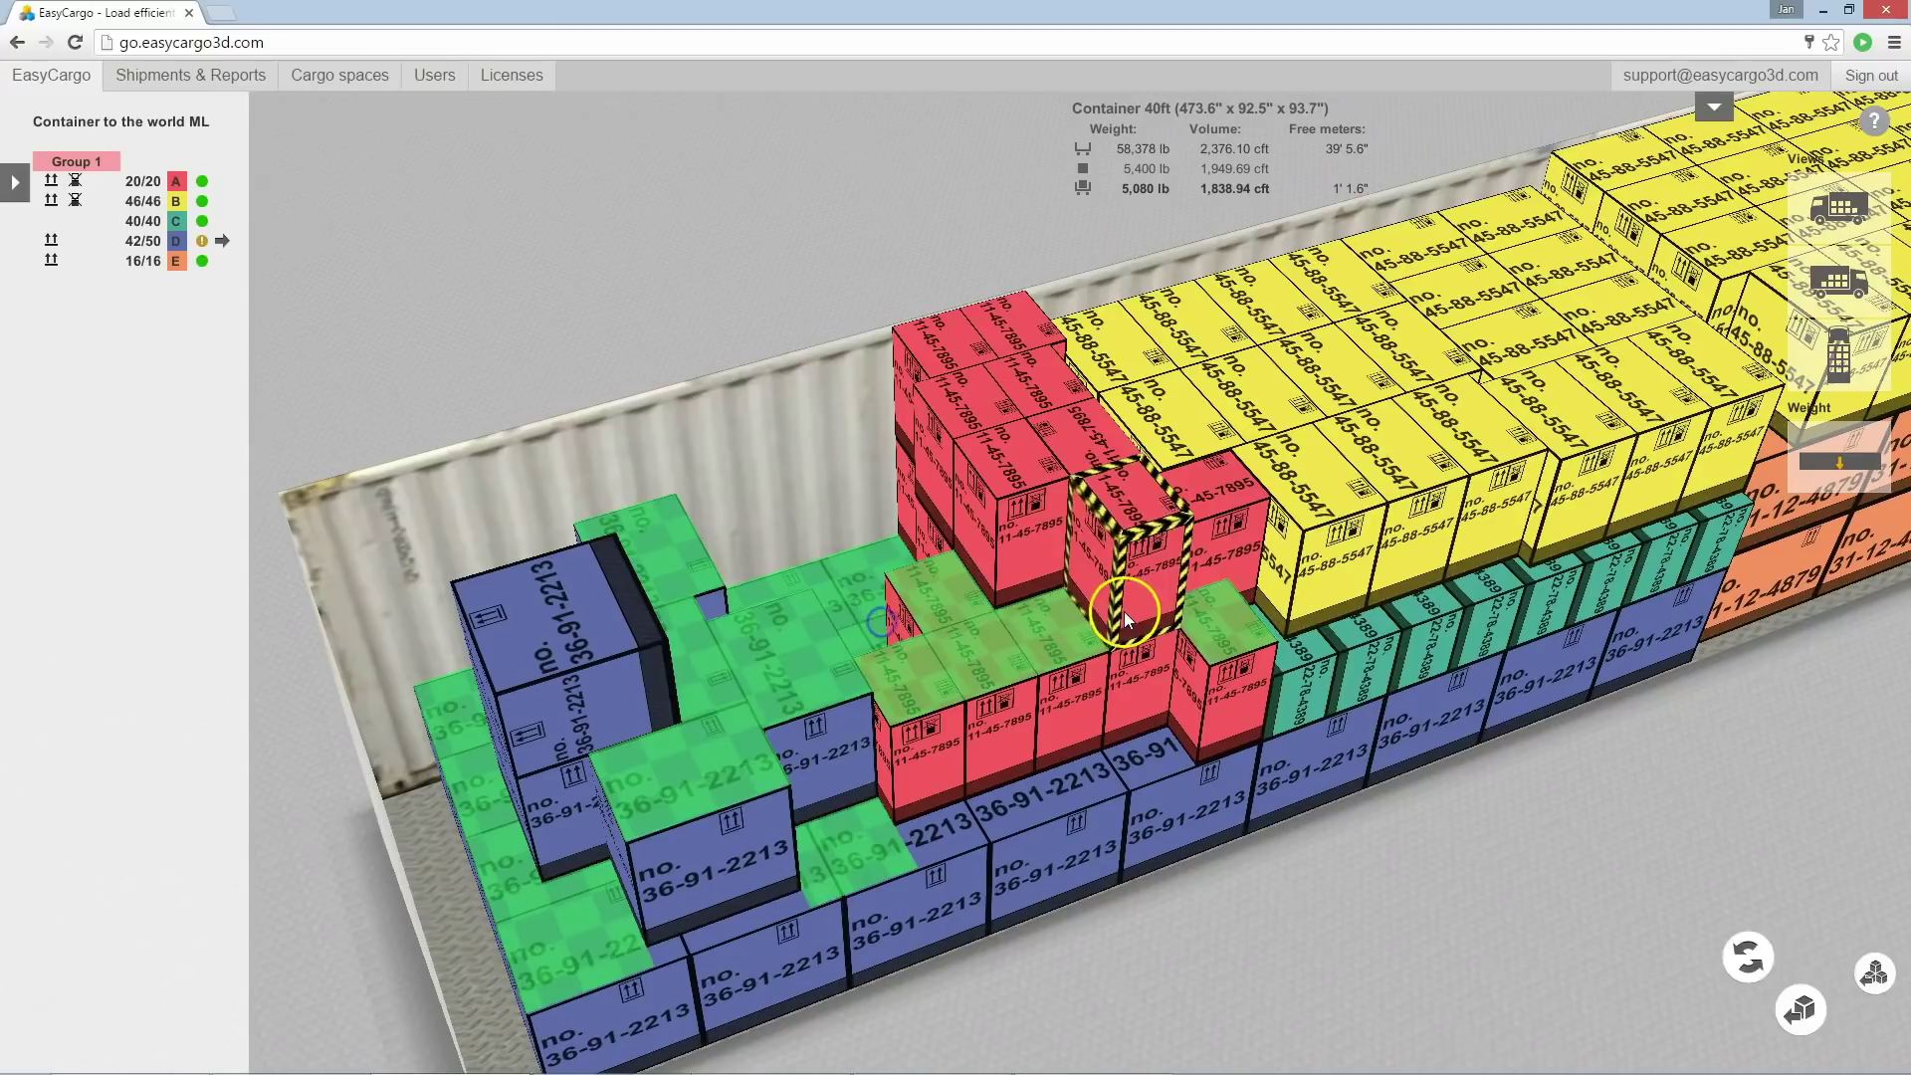
left_click(1060, 645)
left_click(1019, 725)
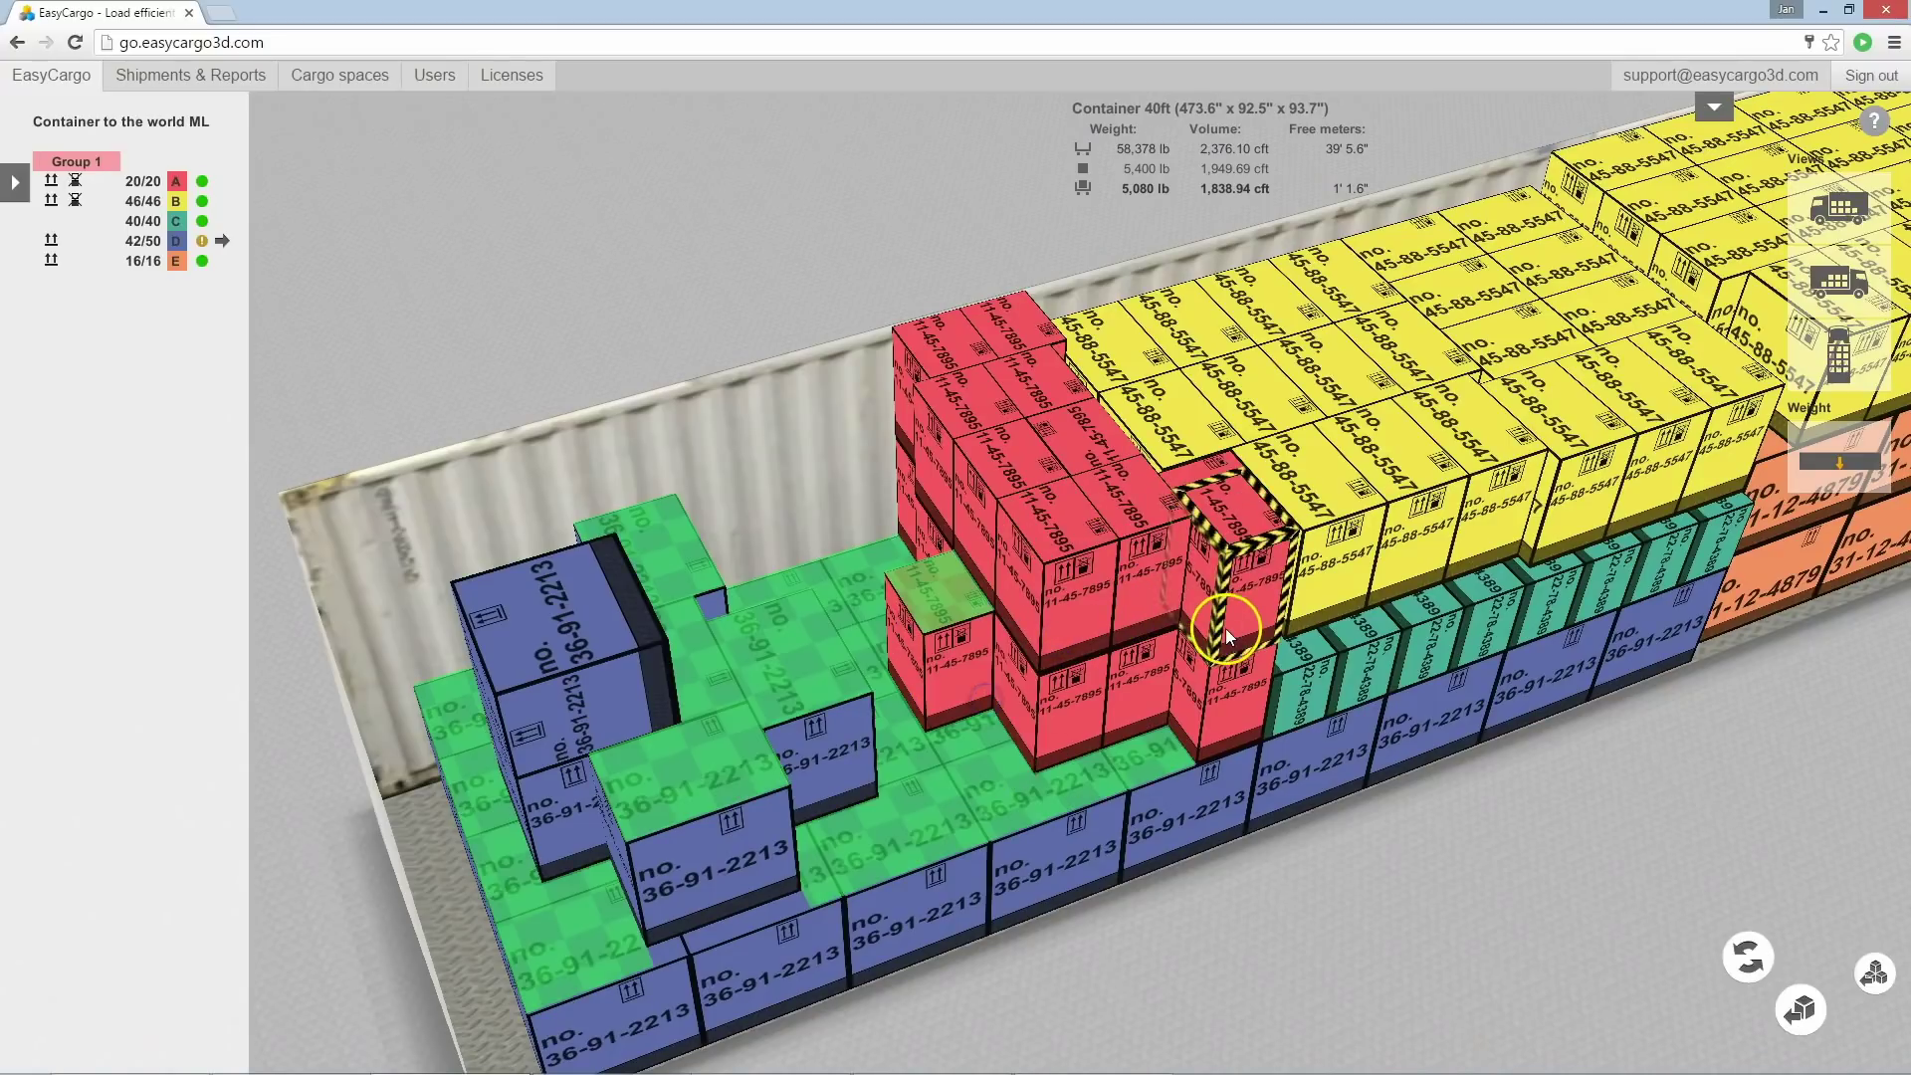
left_click(1227, 629)
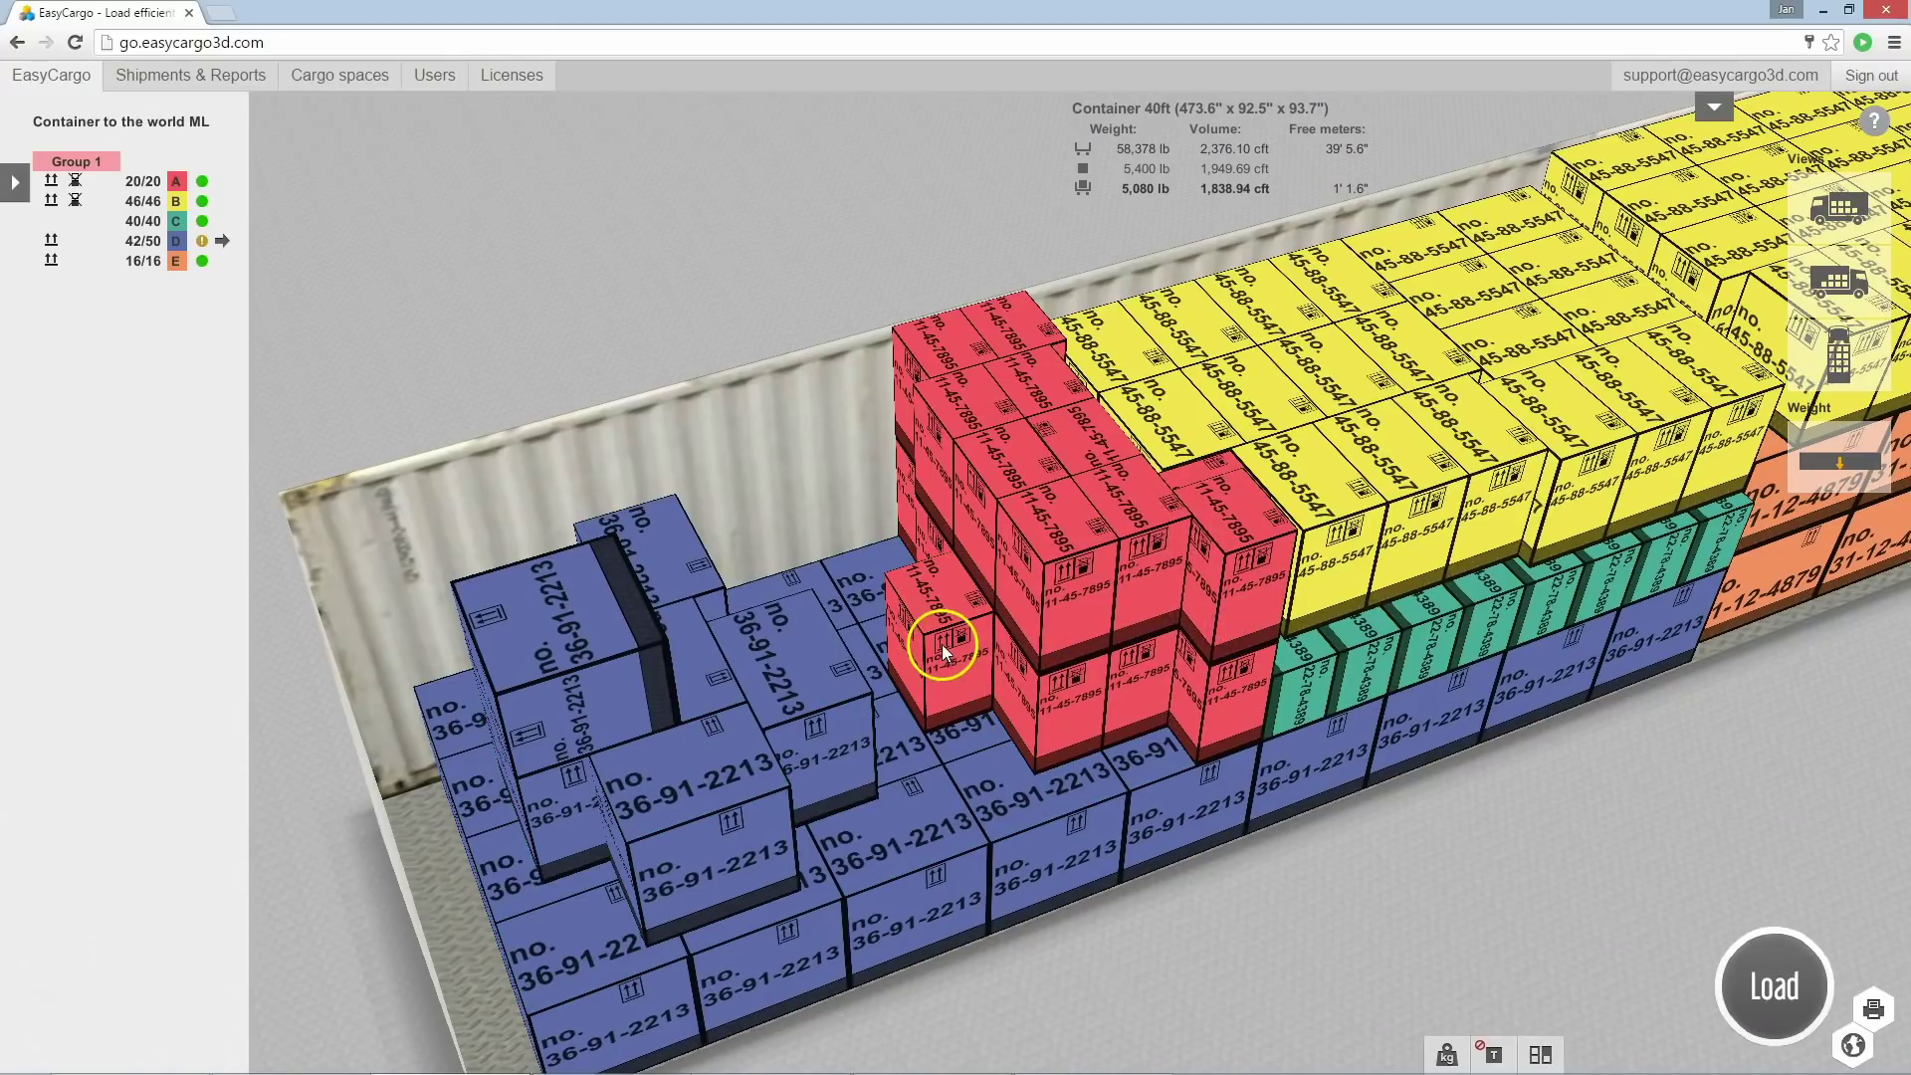
Turn a red A box upright and set it between the blue D boxes at the container end.
mouse_move(945, 721)
left_mouse_down()
mouse_move(1217, 706)
mouse_move(980, 704)
left_mouse_up()
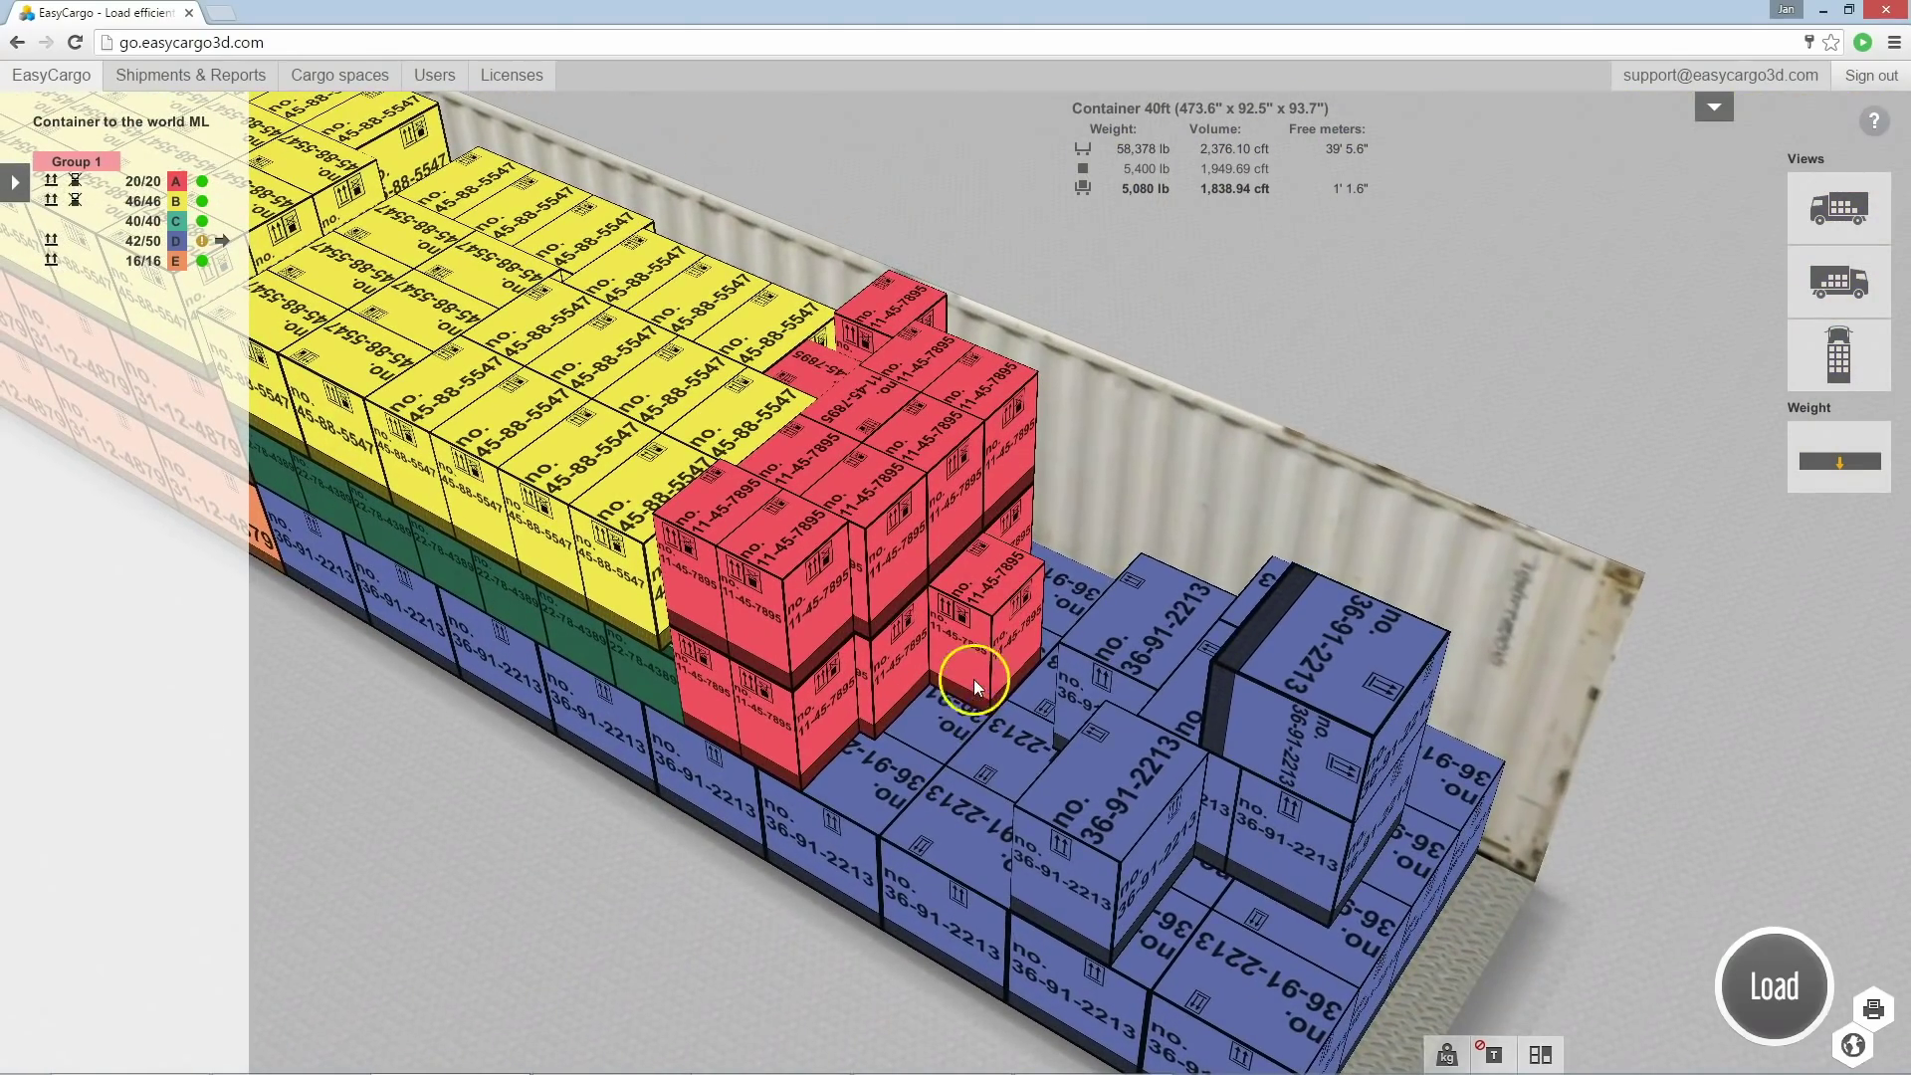
left_click(975, 675)
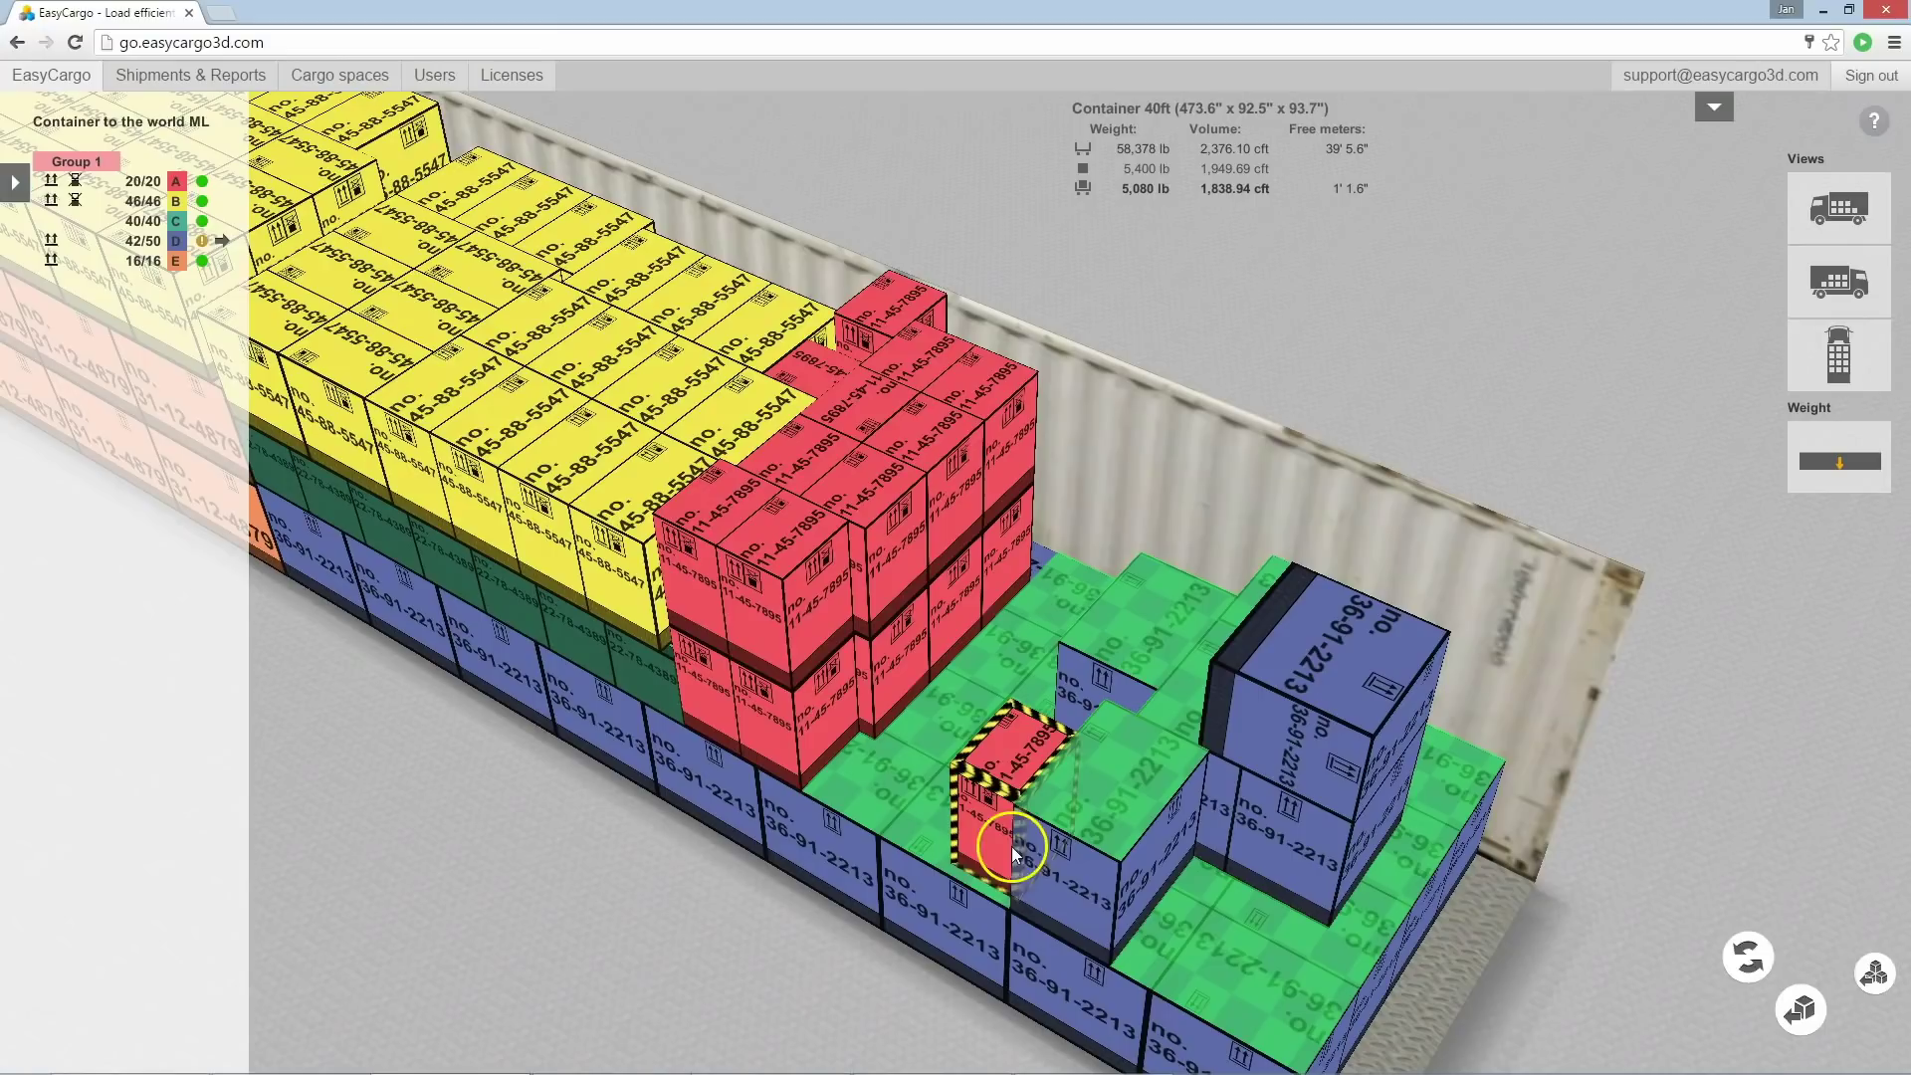
right_click(1015, 836)
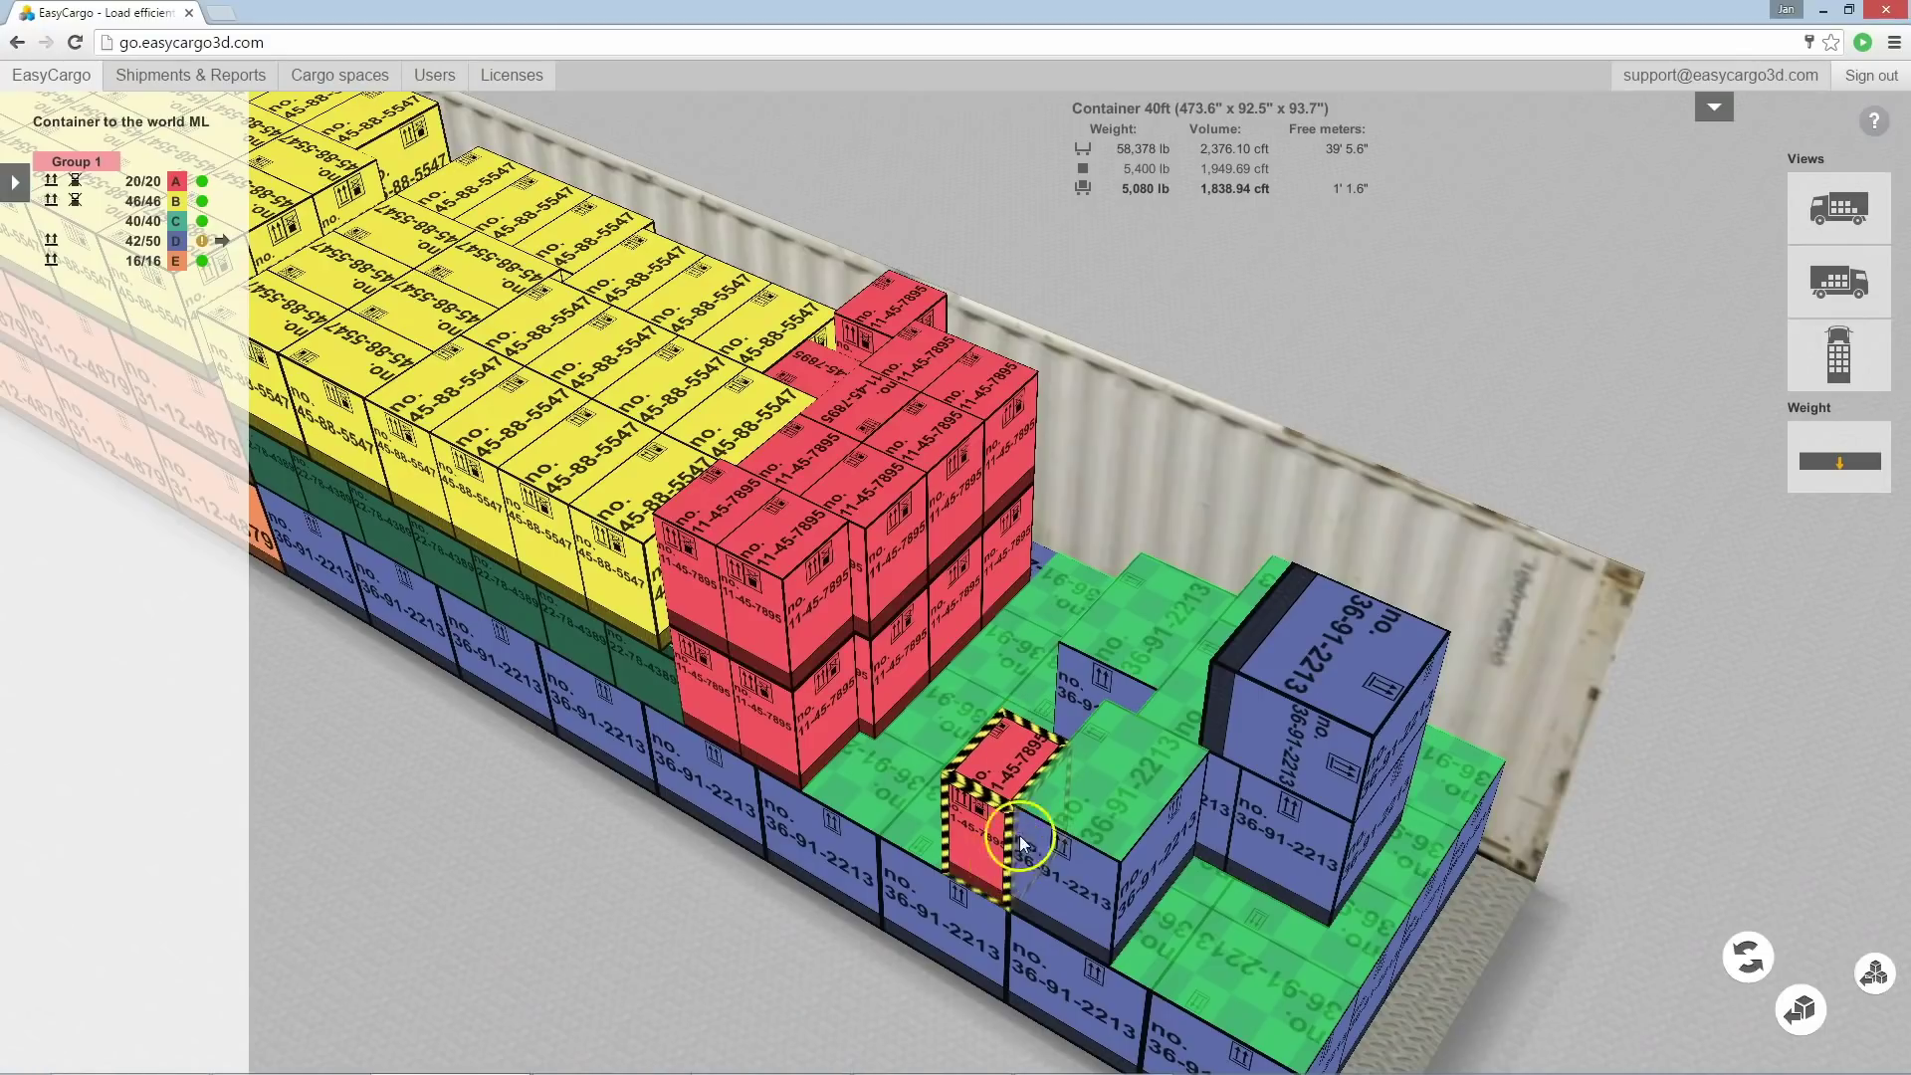
right_click(1150, 881)
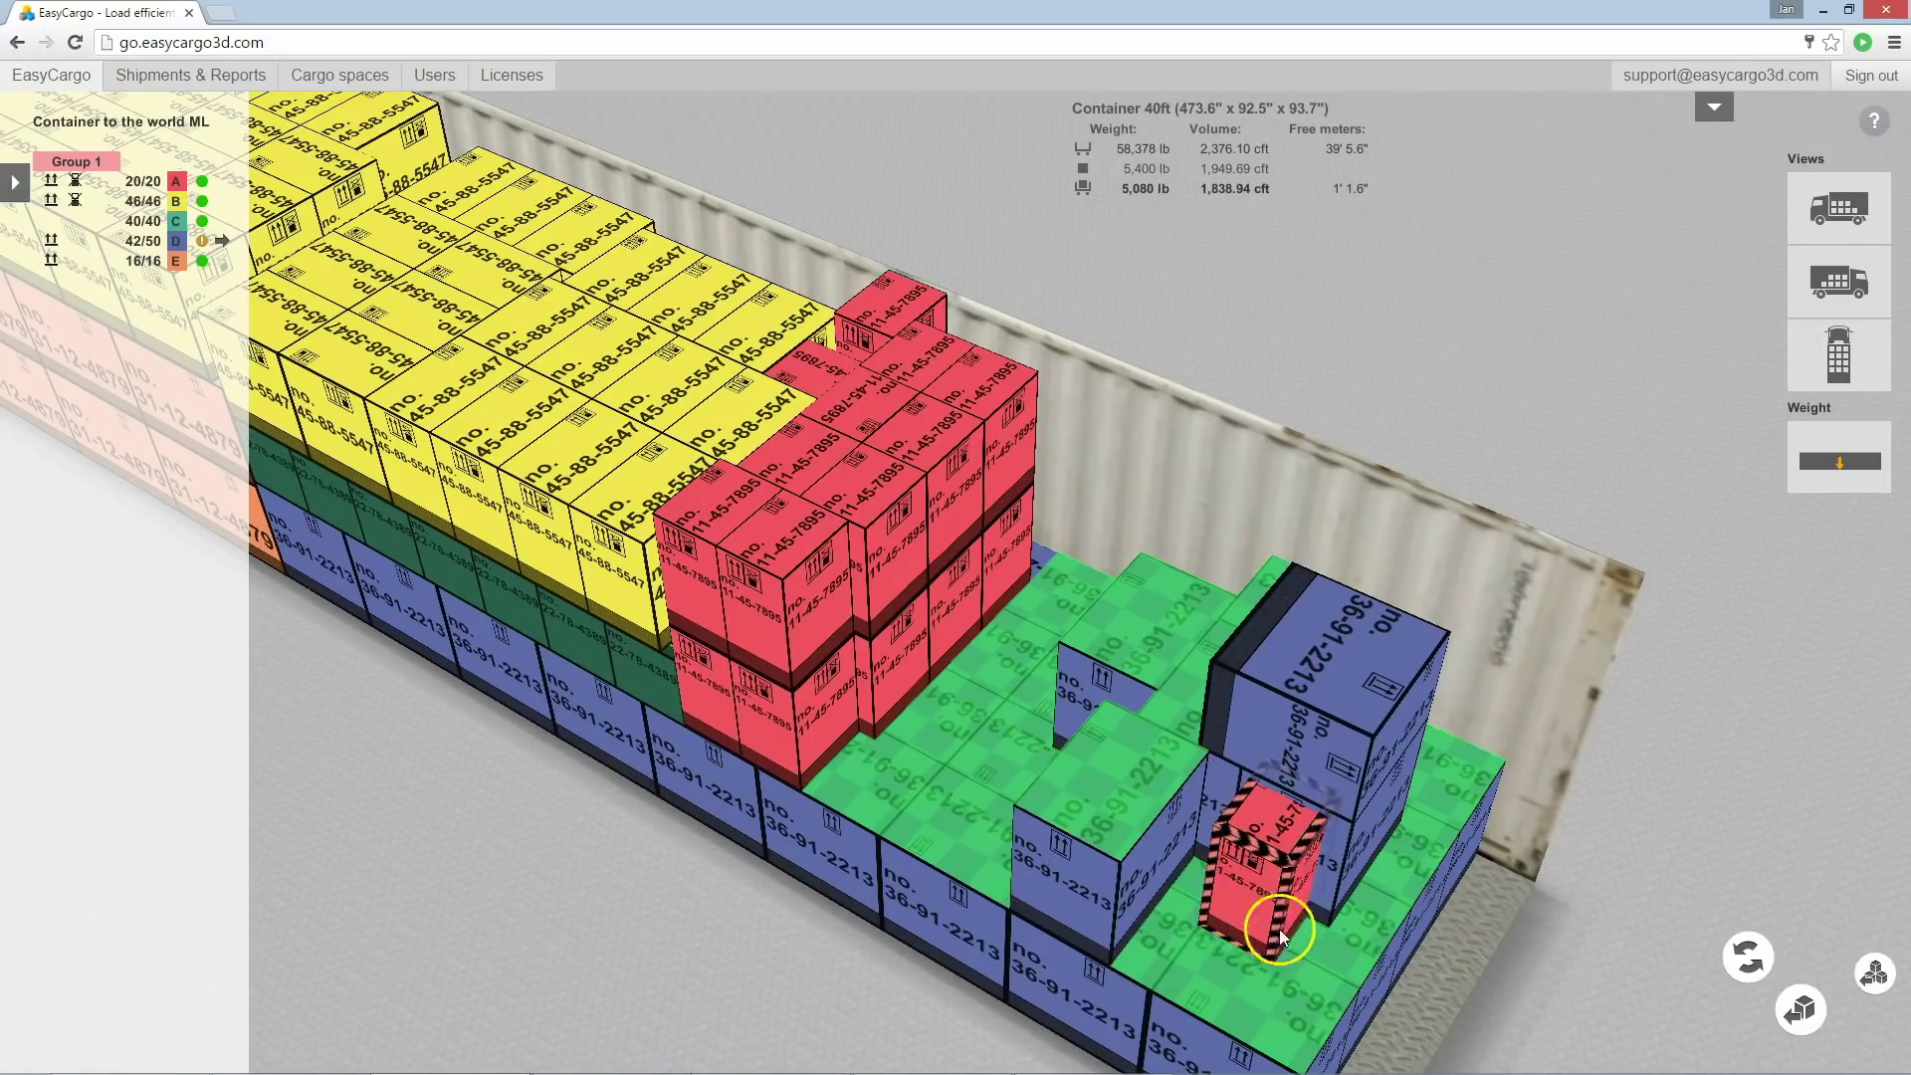
right_click(1210, 897)
scroll(1211, 887, "down", 2)
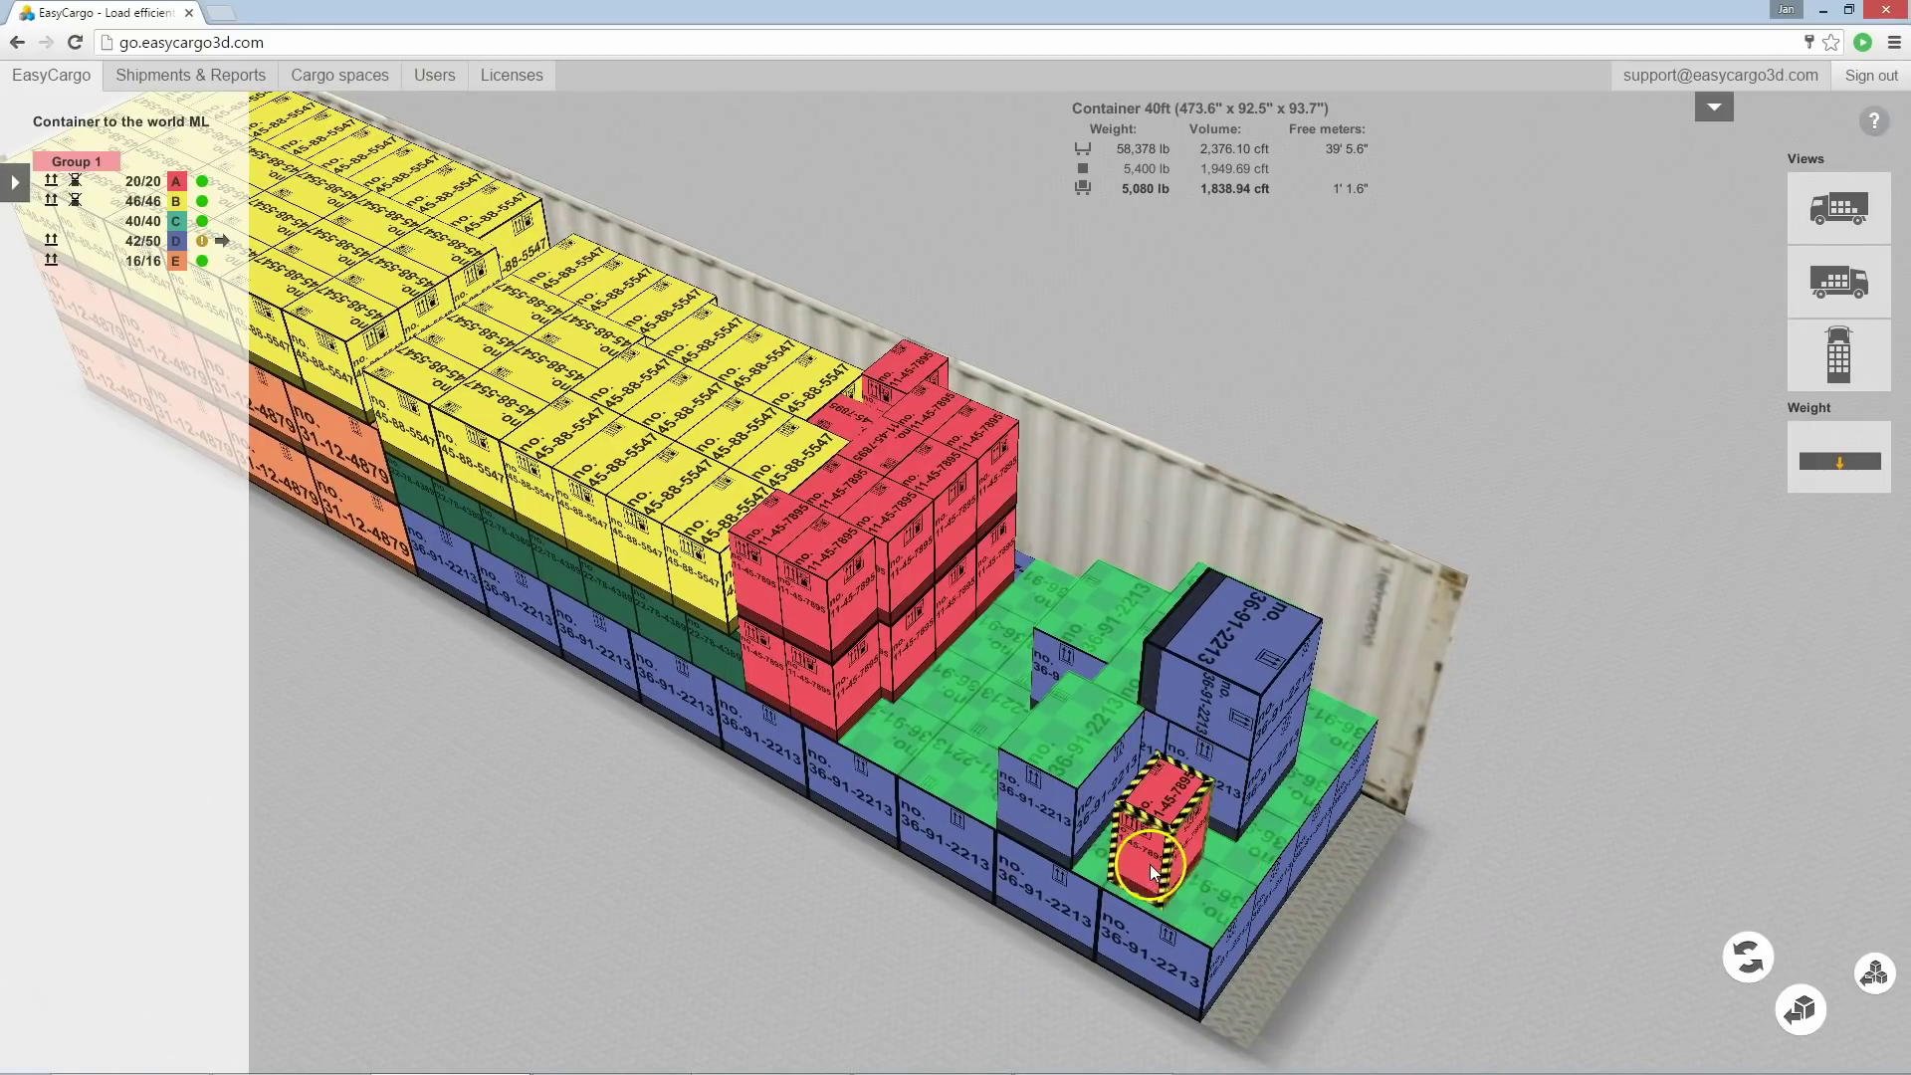
right_click(1161, 881)
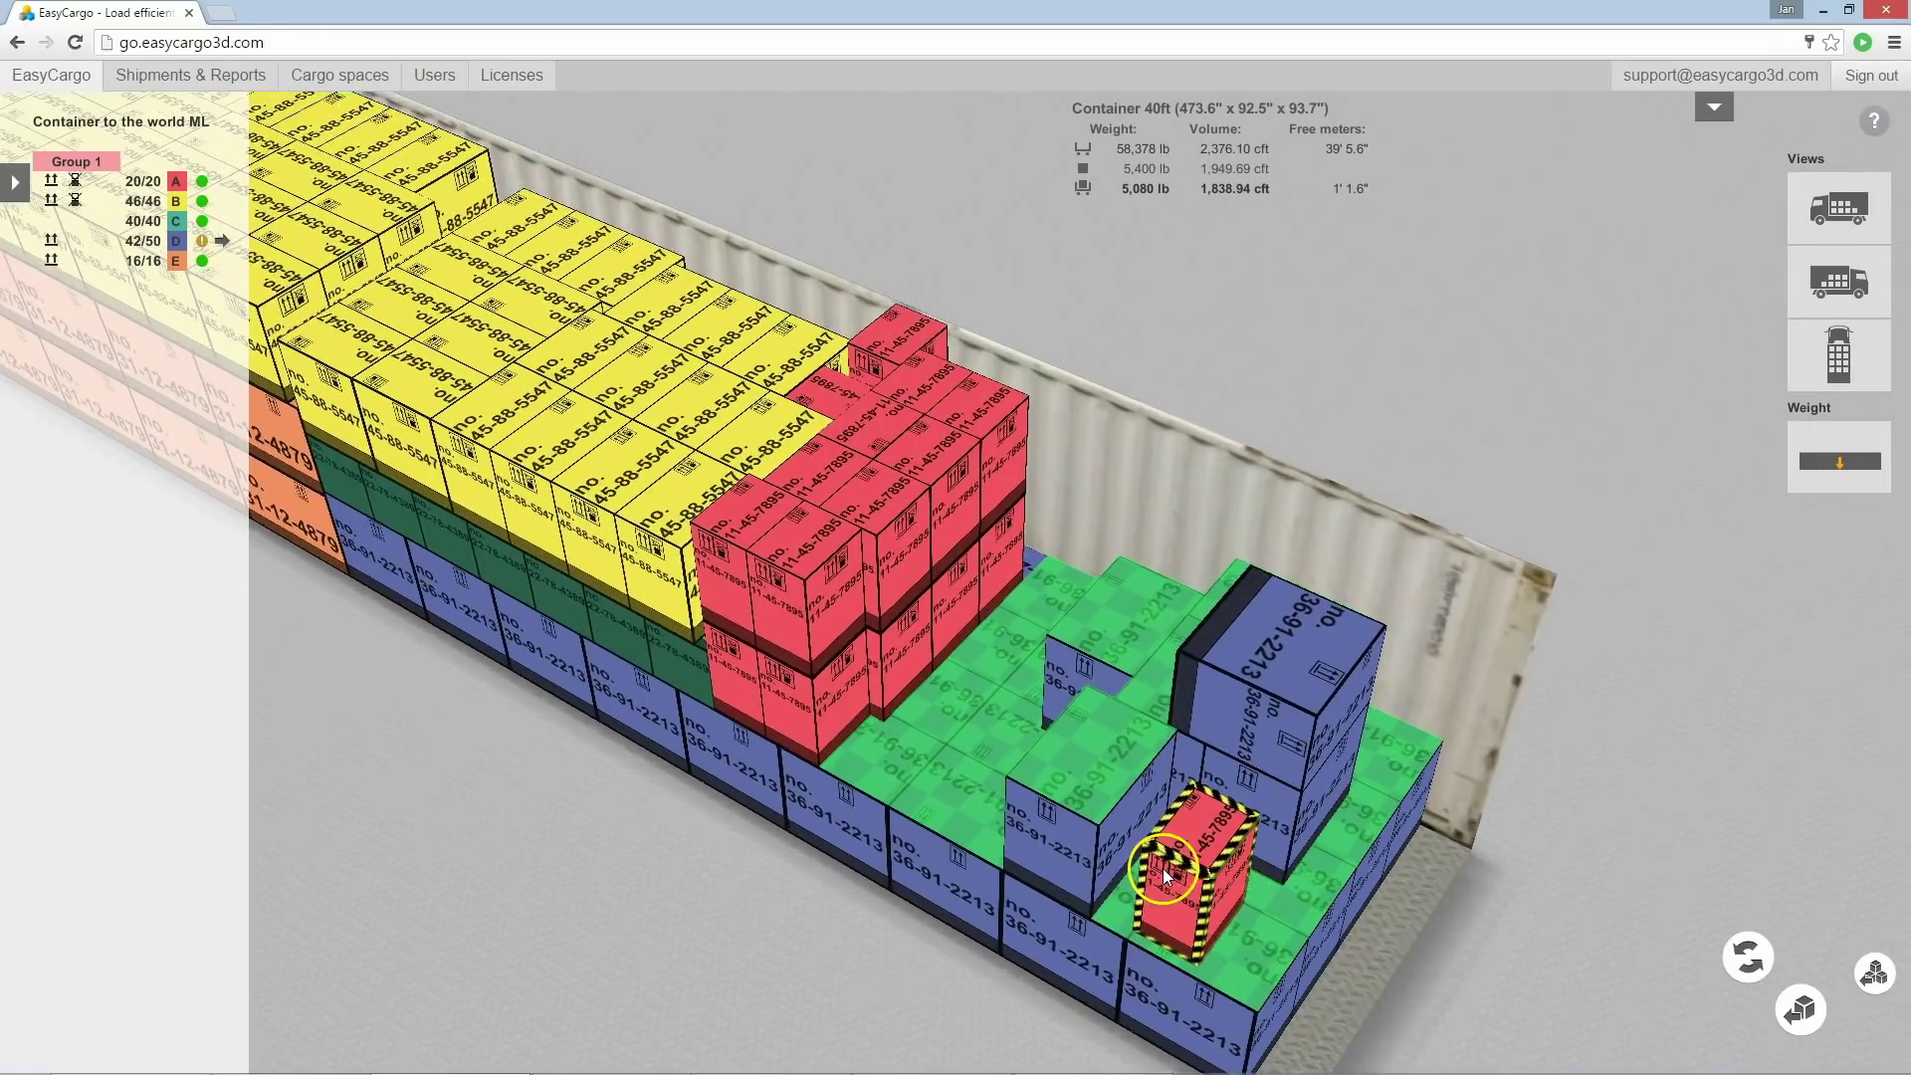
scroll(1161, 881, "up", 3)
middle_click_drag(1082, 843, 1021, 823)
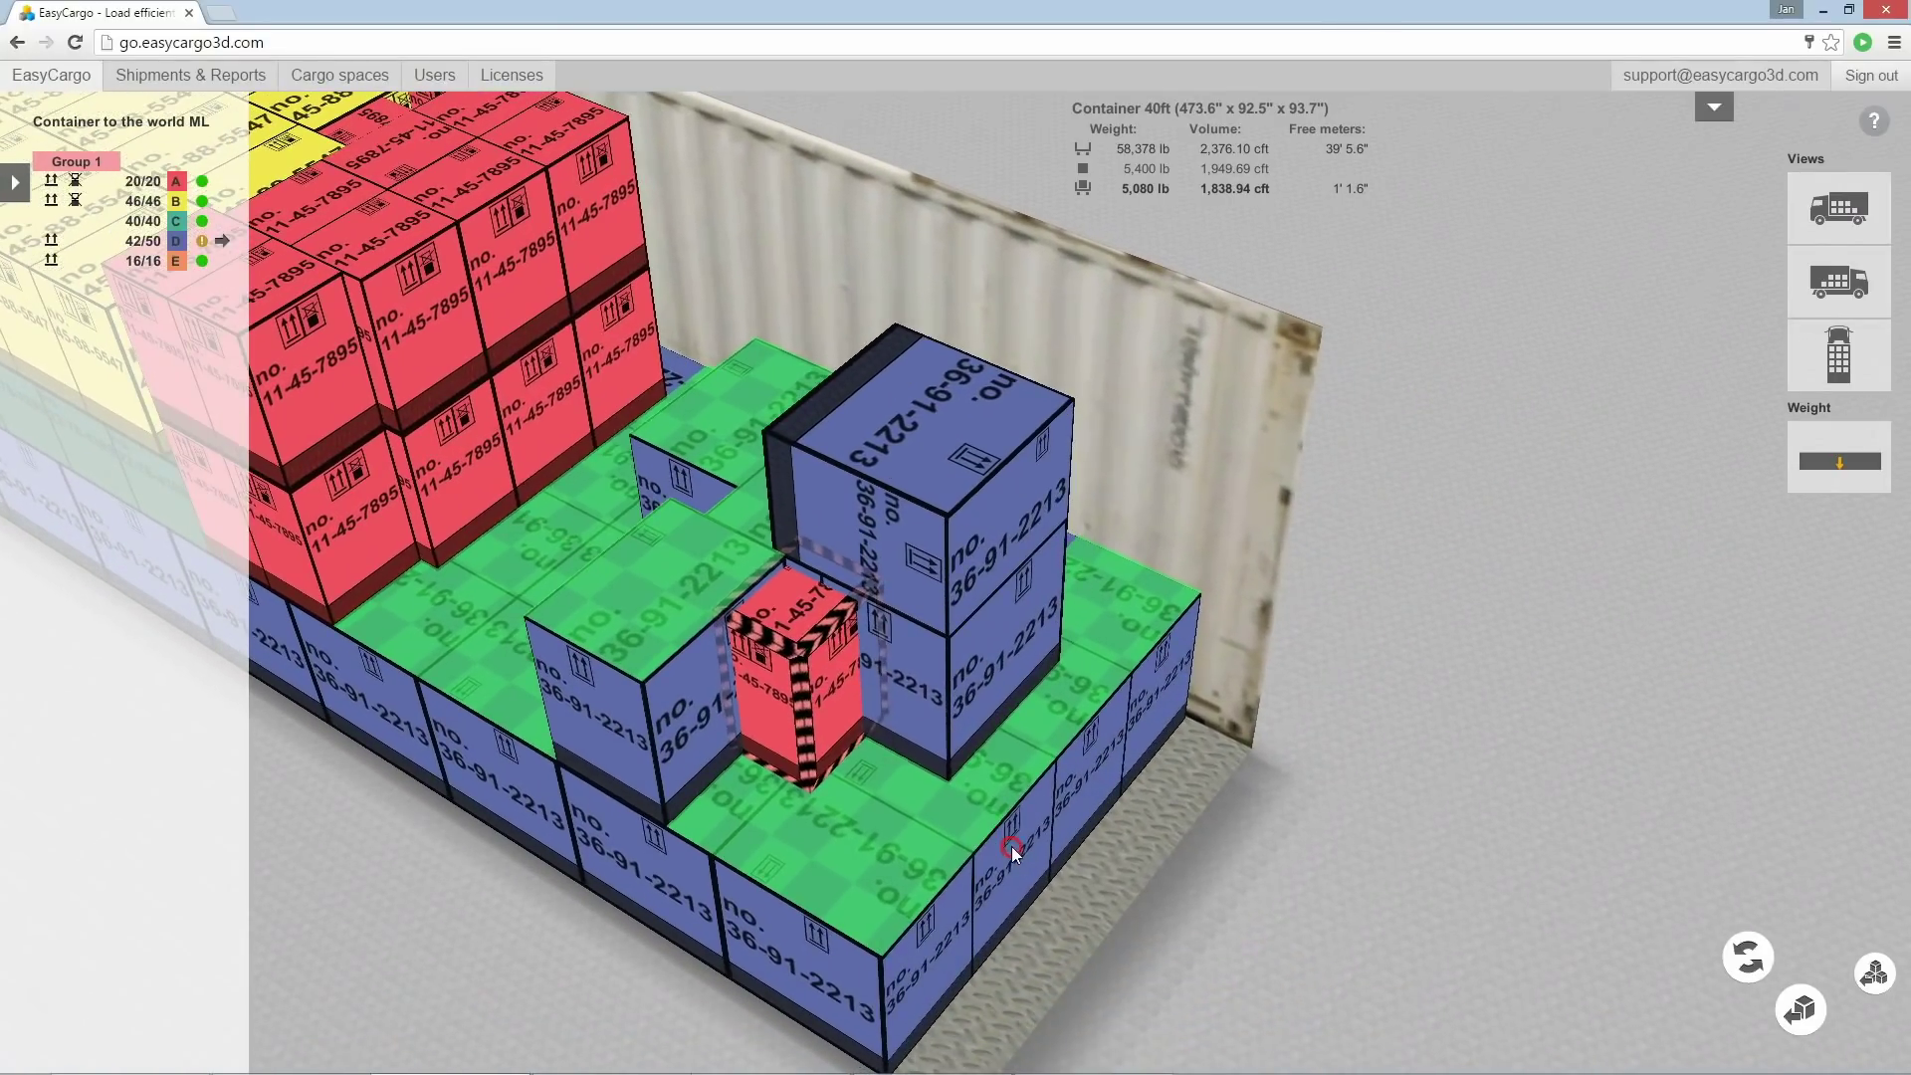
left_click(810, 796)
scroll(808, 792, "up", 3)
scroll(808, 793, "up", 2)
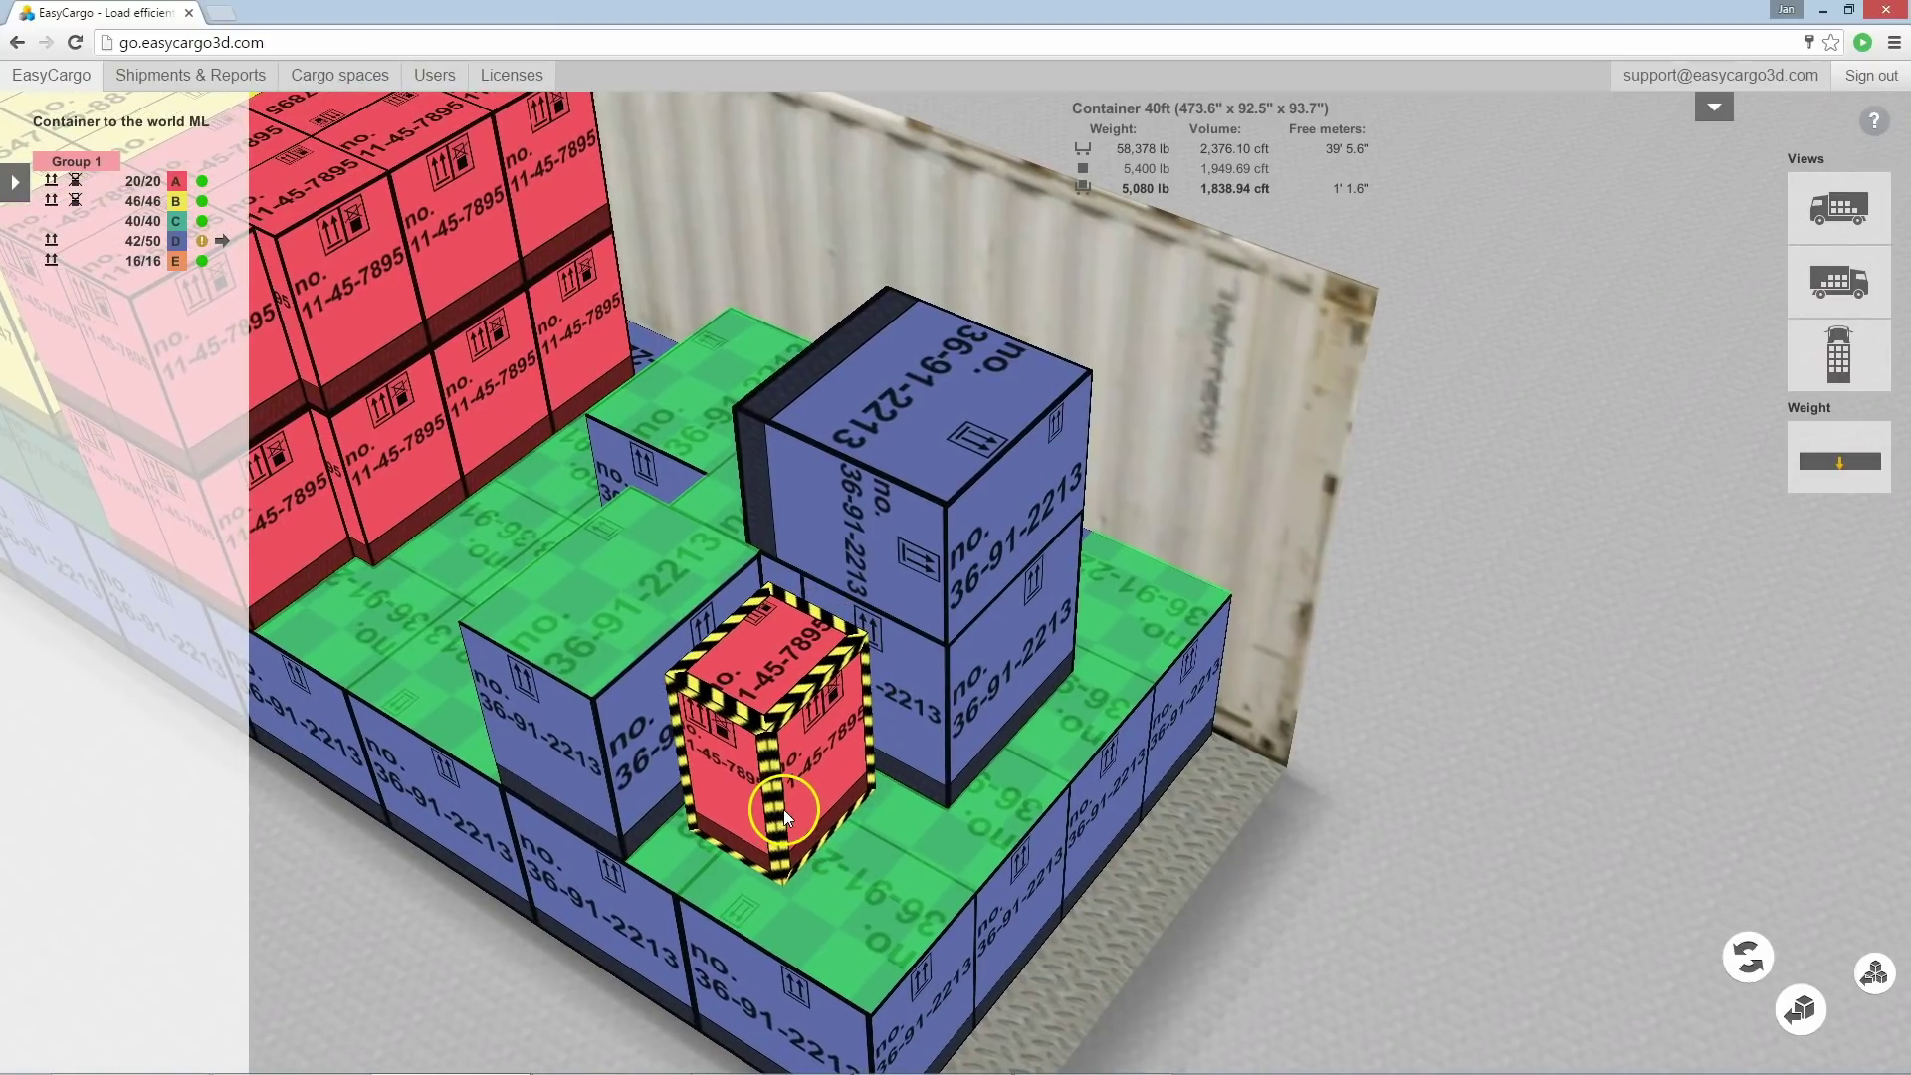
Drag the stray hazard-striped red A box out of the container.
mouse_move(784, 810)
left_mouse_down()
mouse_move(796, 846)
mouse_move(825, 837)
left_mouse_up()
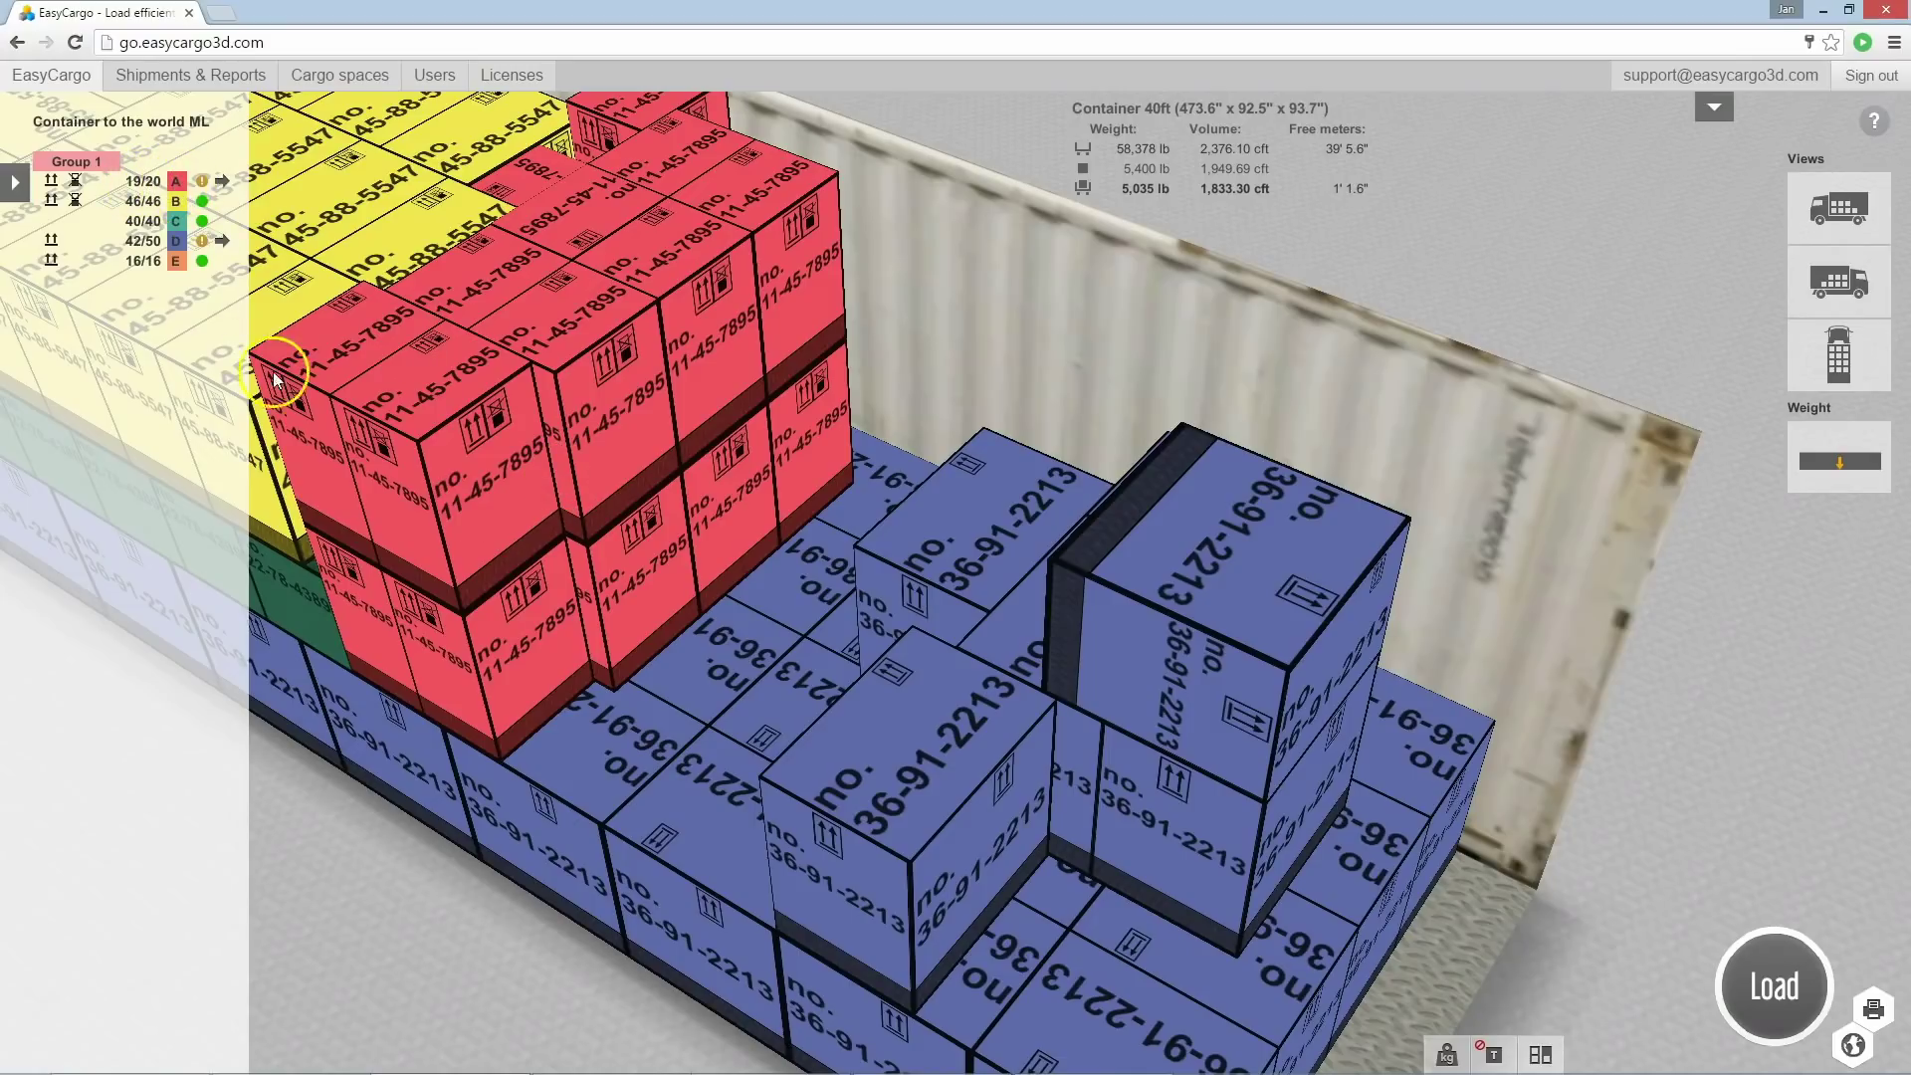
Rotate a blue D box 90° and move it onto the near-right blue stack.
mouse_move(634, 601)
left_mouse_down()
mouse_move(961, 782)
mouse_move(1214, 862)
left_mouse_up()
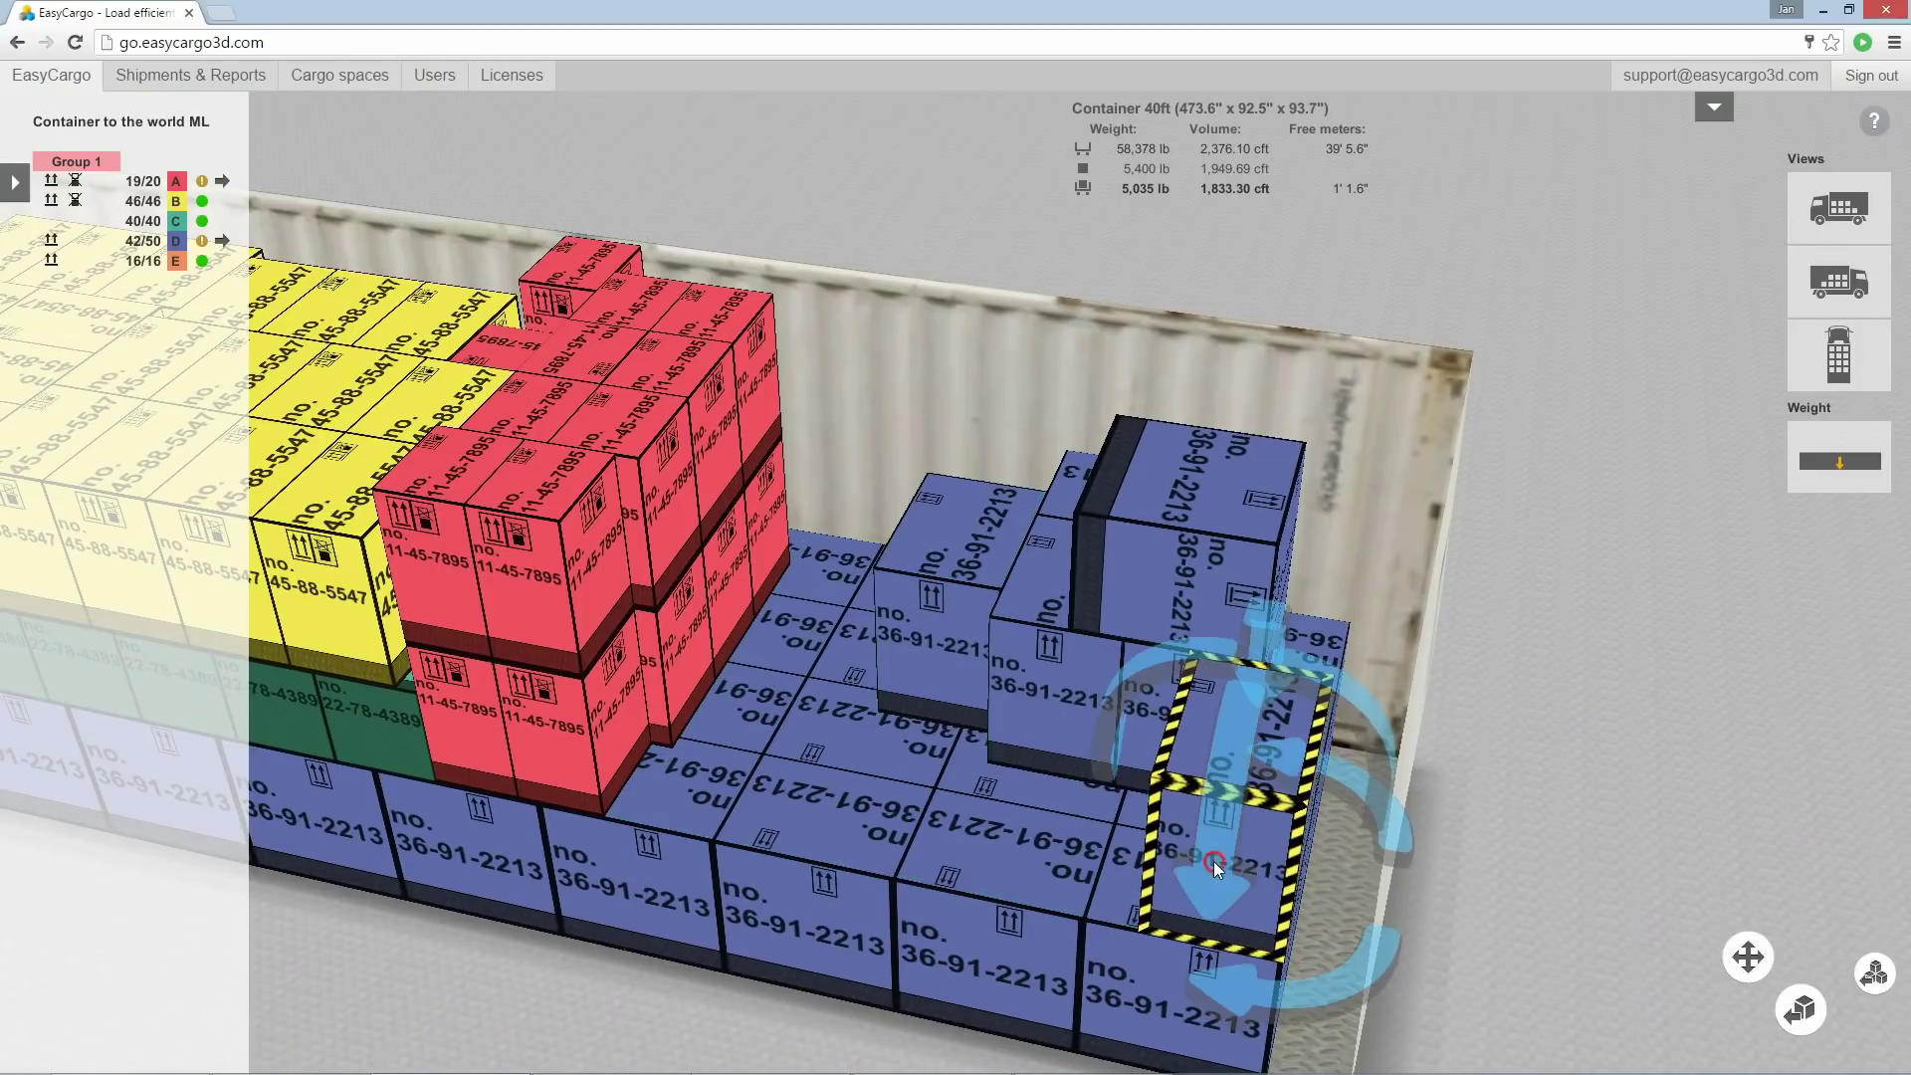
left_click(1311, 983)
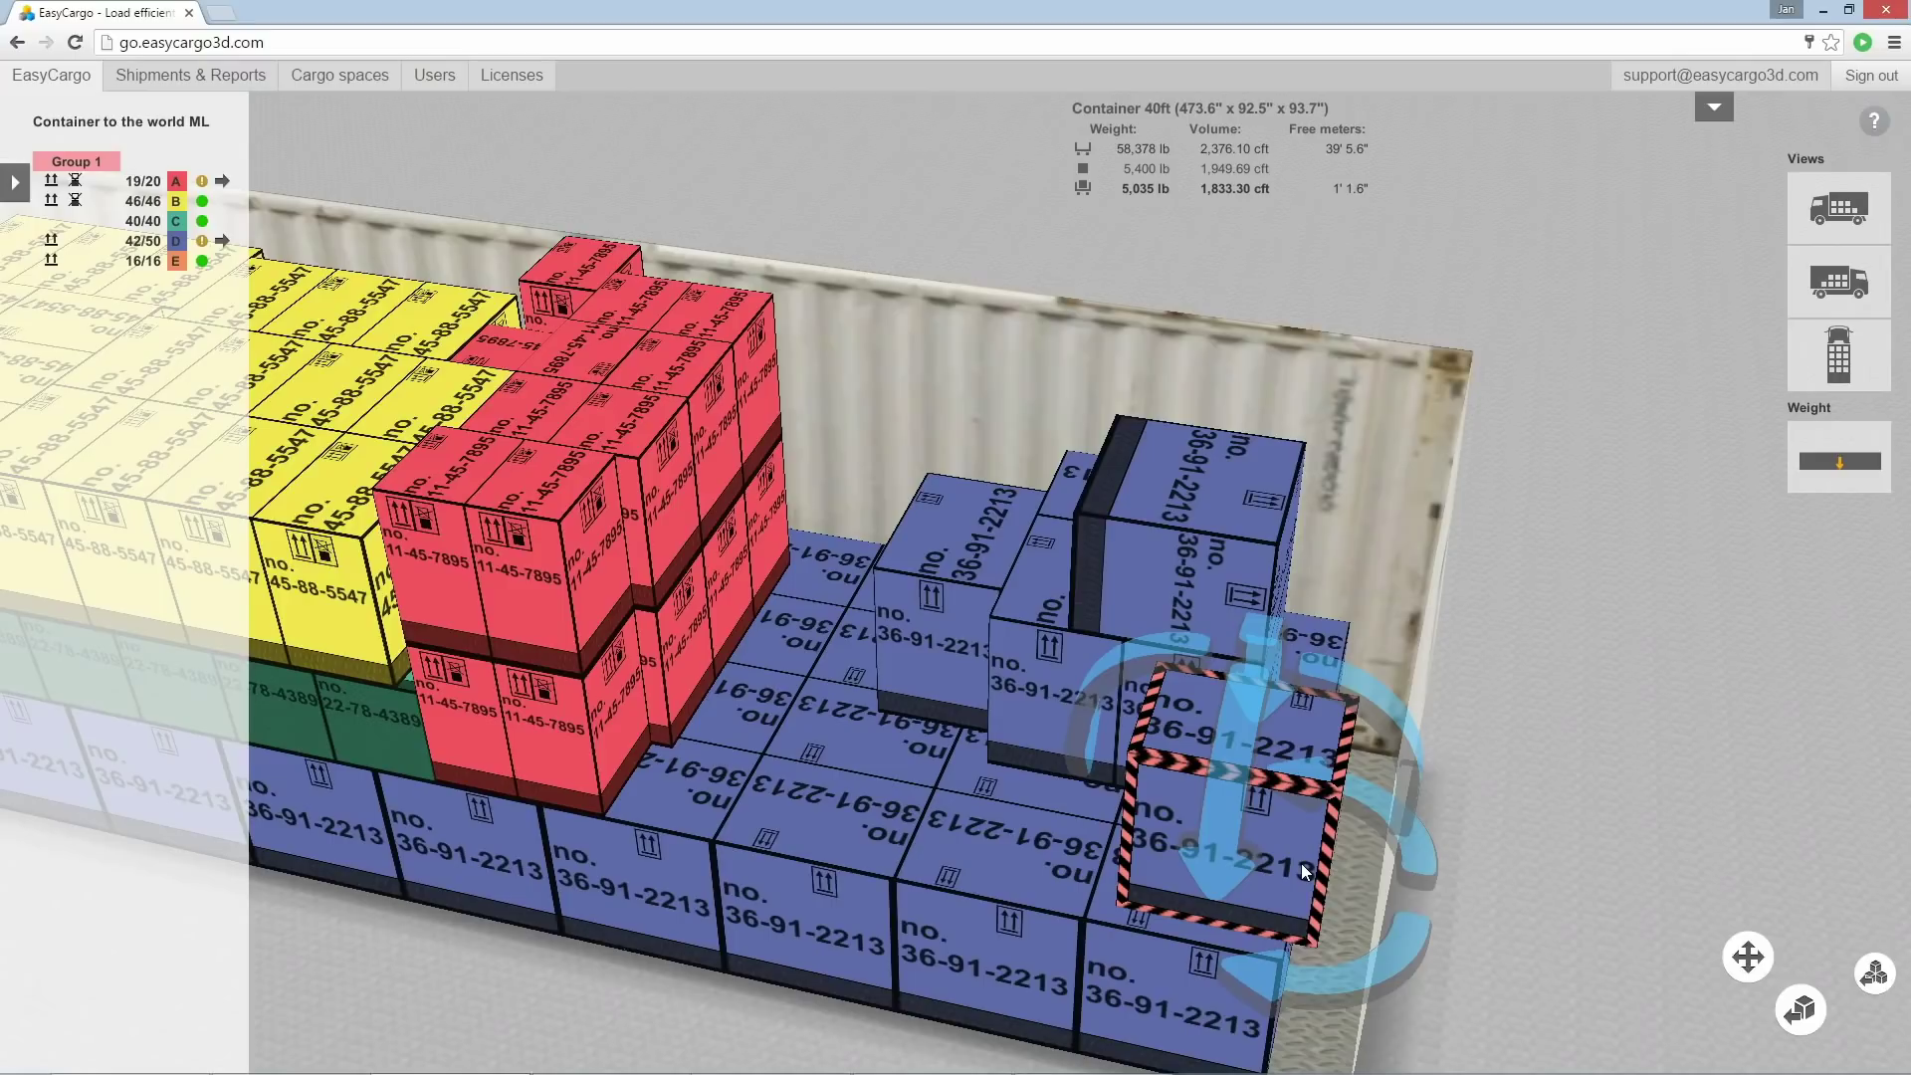
left_click_drag(1300, 864, 1237, 898)
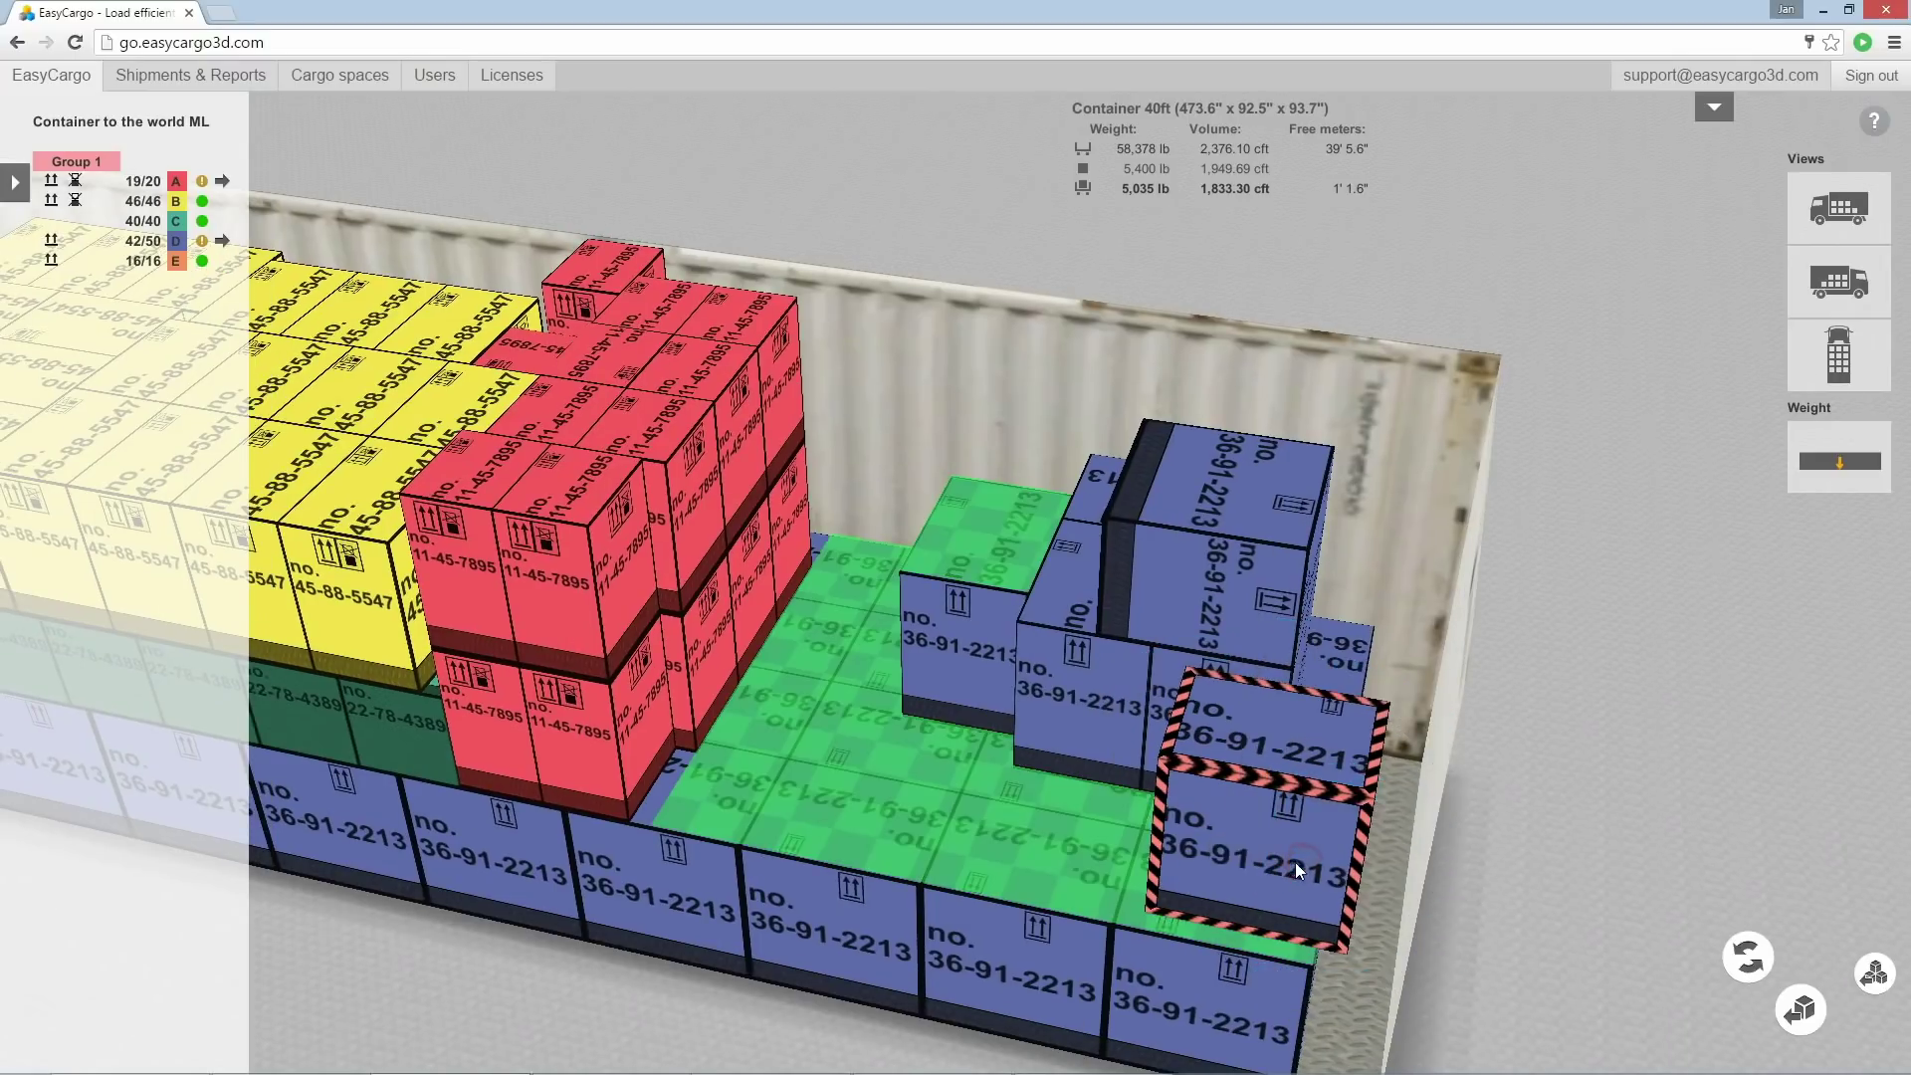
Set the rotated box down and move another blue D box into an open slot.
left_click(1236, 899)
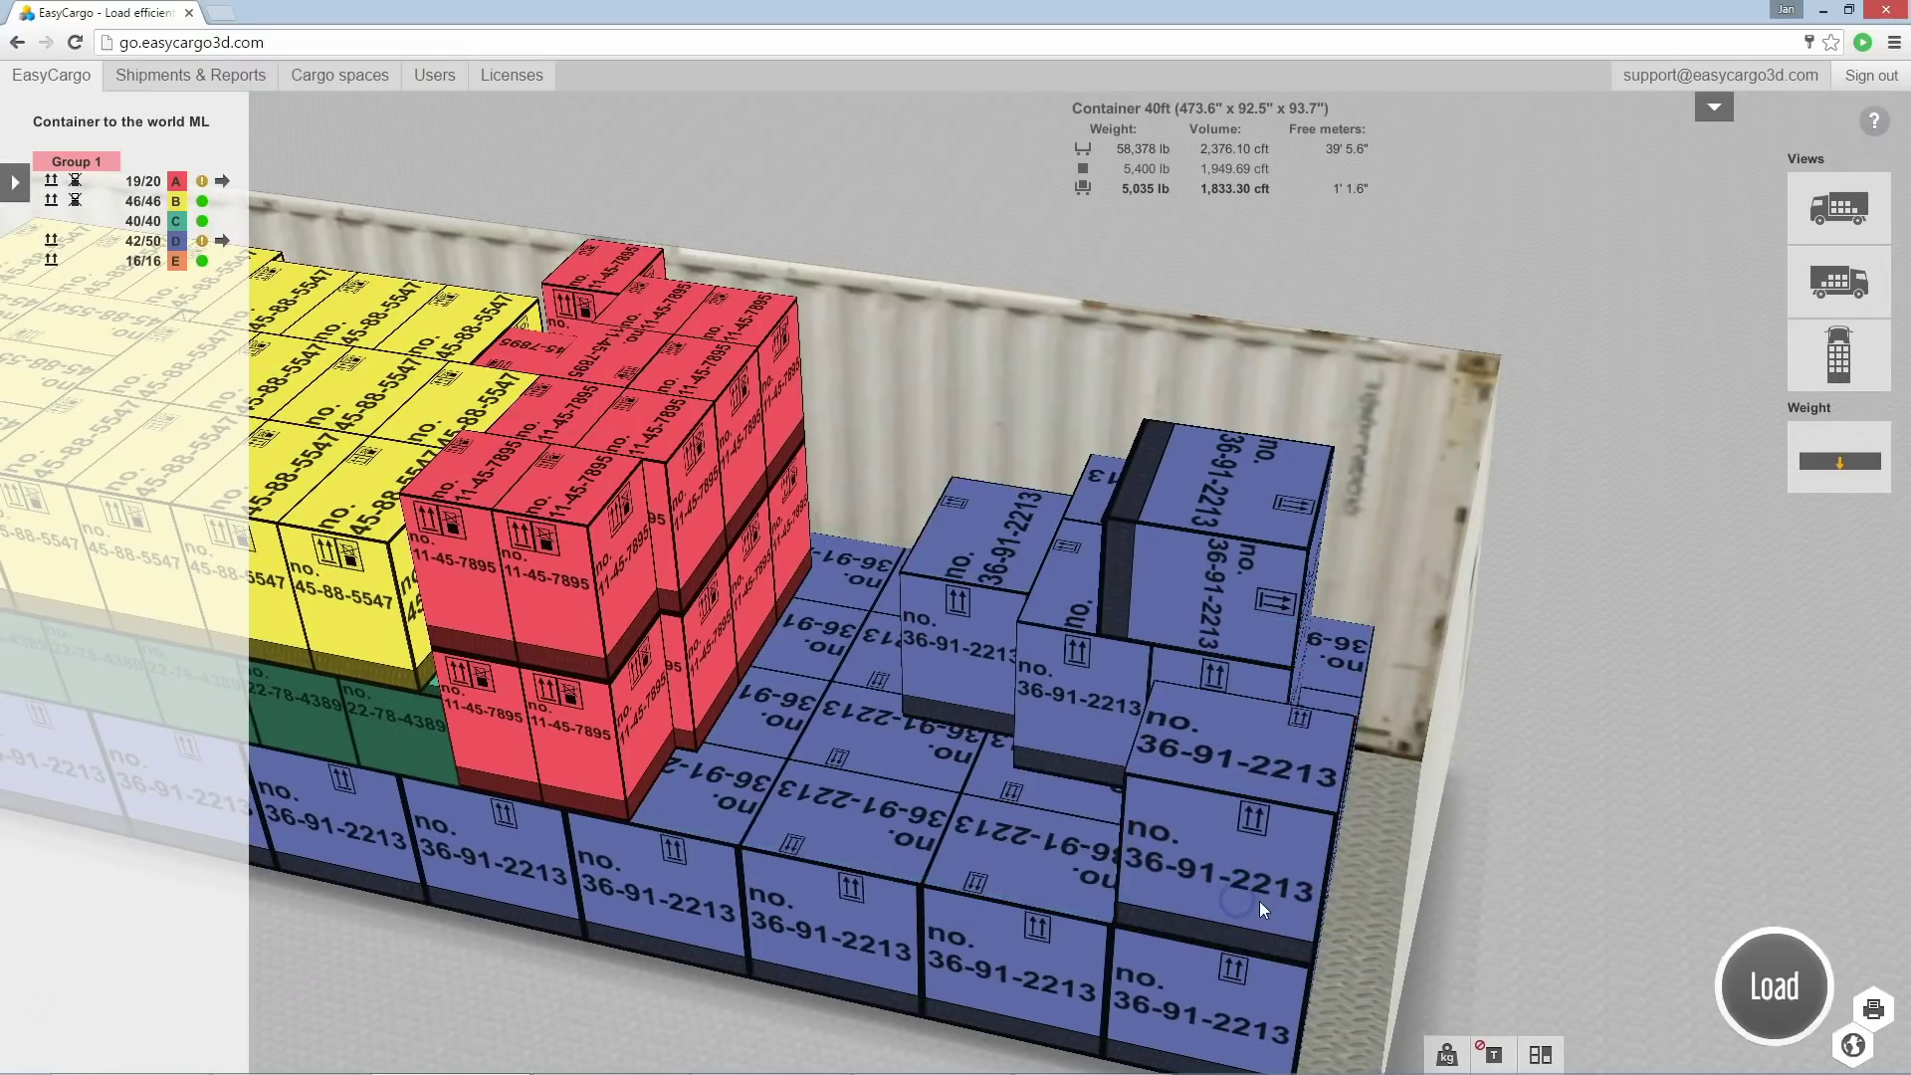
middle_click_drag(1259, 900, 1123, 946)
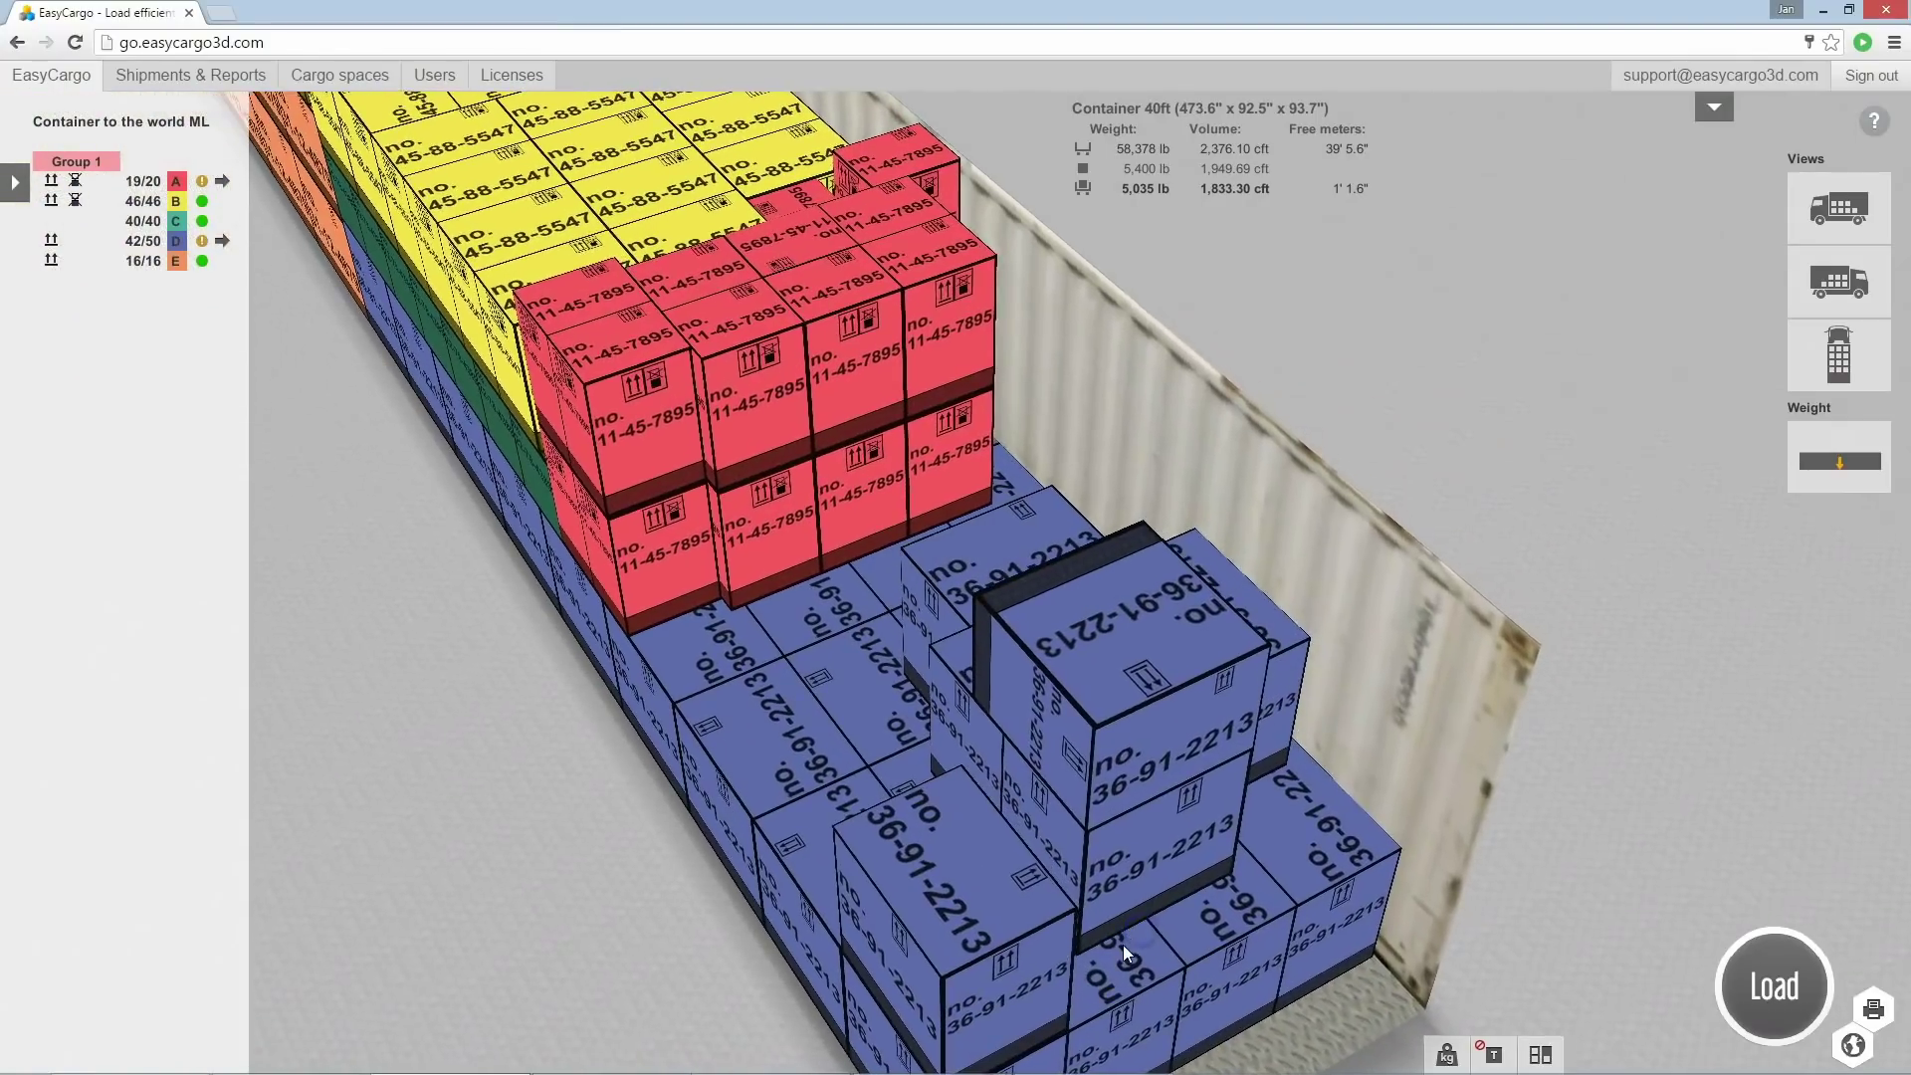
left_click(1116, 755)
mouse_move(842, 817)
left_mouse_down()
mouse_move(1081, 954)
mouse_move(1136, 944)
left_mouse_up()
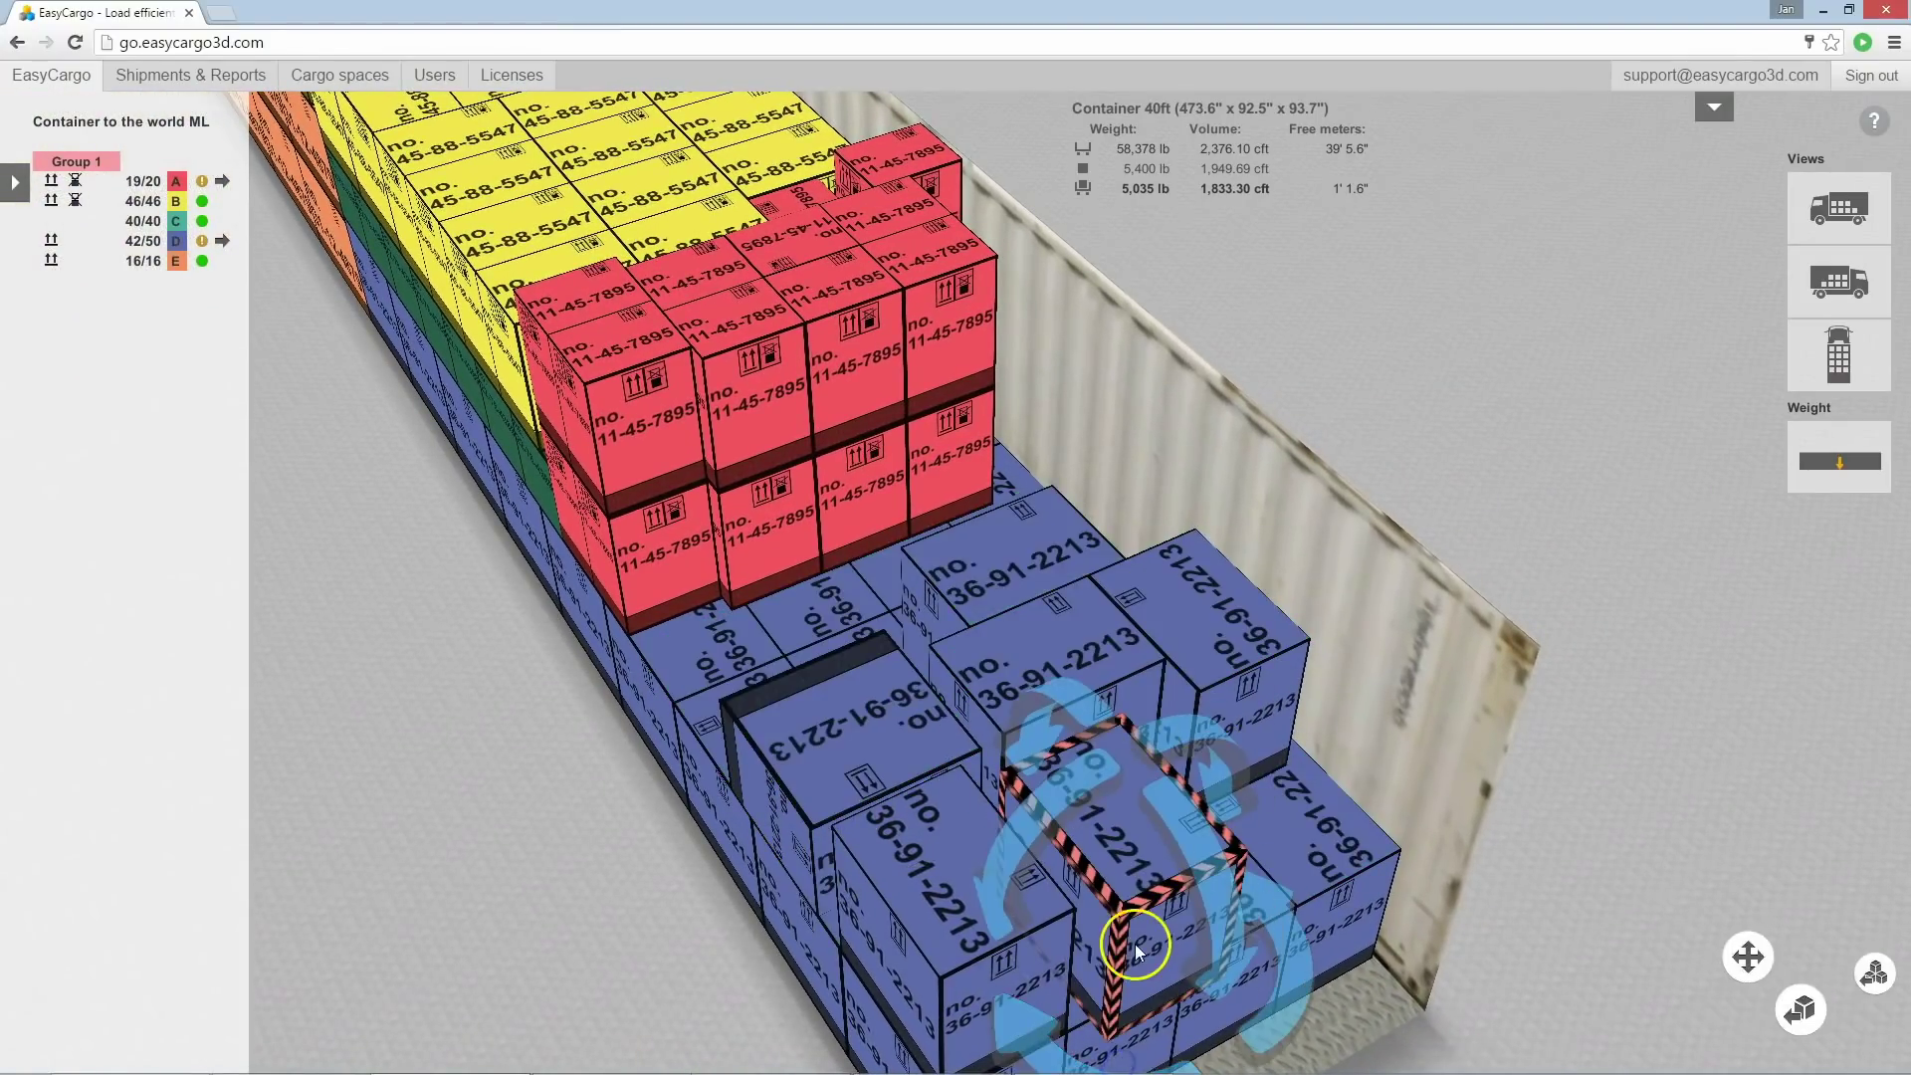
left_click(1135, 944)
Shift two more blue D boxes into gaps and lower slots of the end columns.
left_click(1187, 895)
middle_click_drag(1187, 895, 1032, 636)
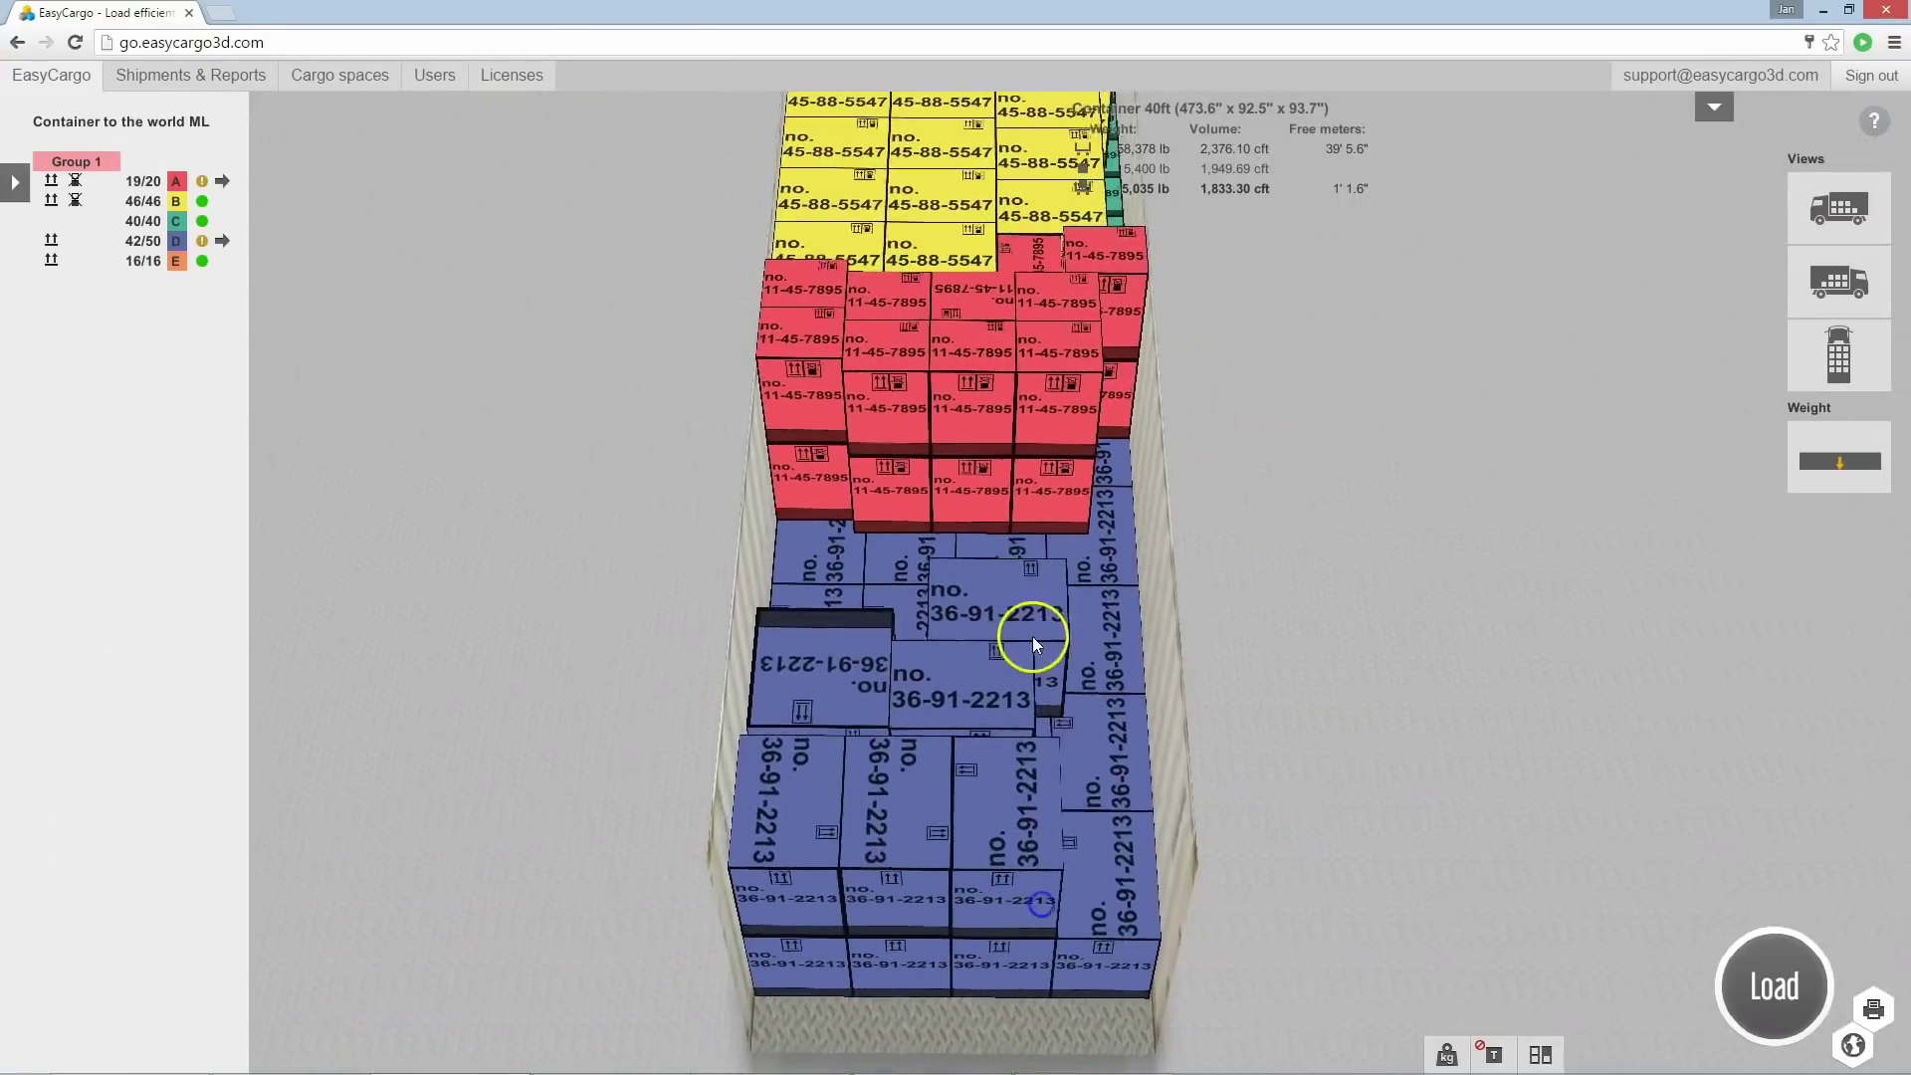
left_click(1093, 870)
mouse_move(1093, 870)
left_mouse_down()
mouse_move(981, 697)
mouse_move(1106, 850)
left_mouse_up()
left_click(1105, 885)
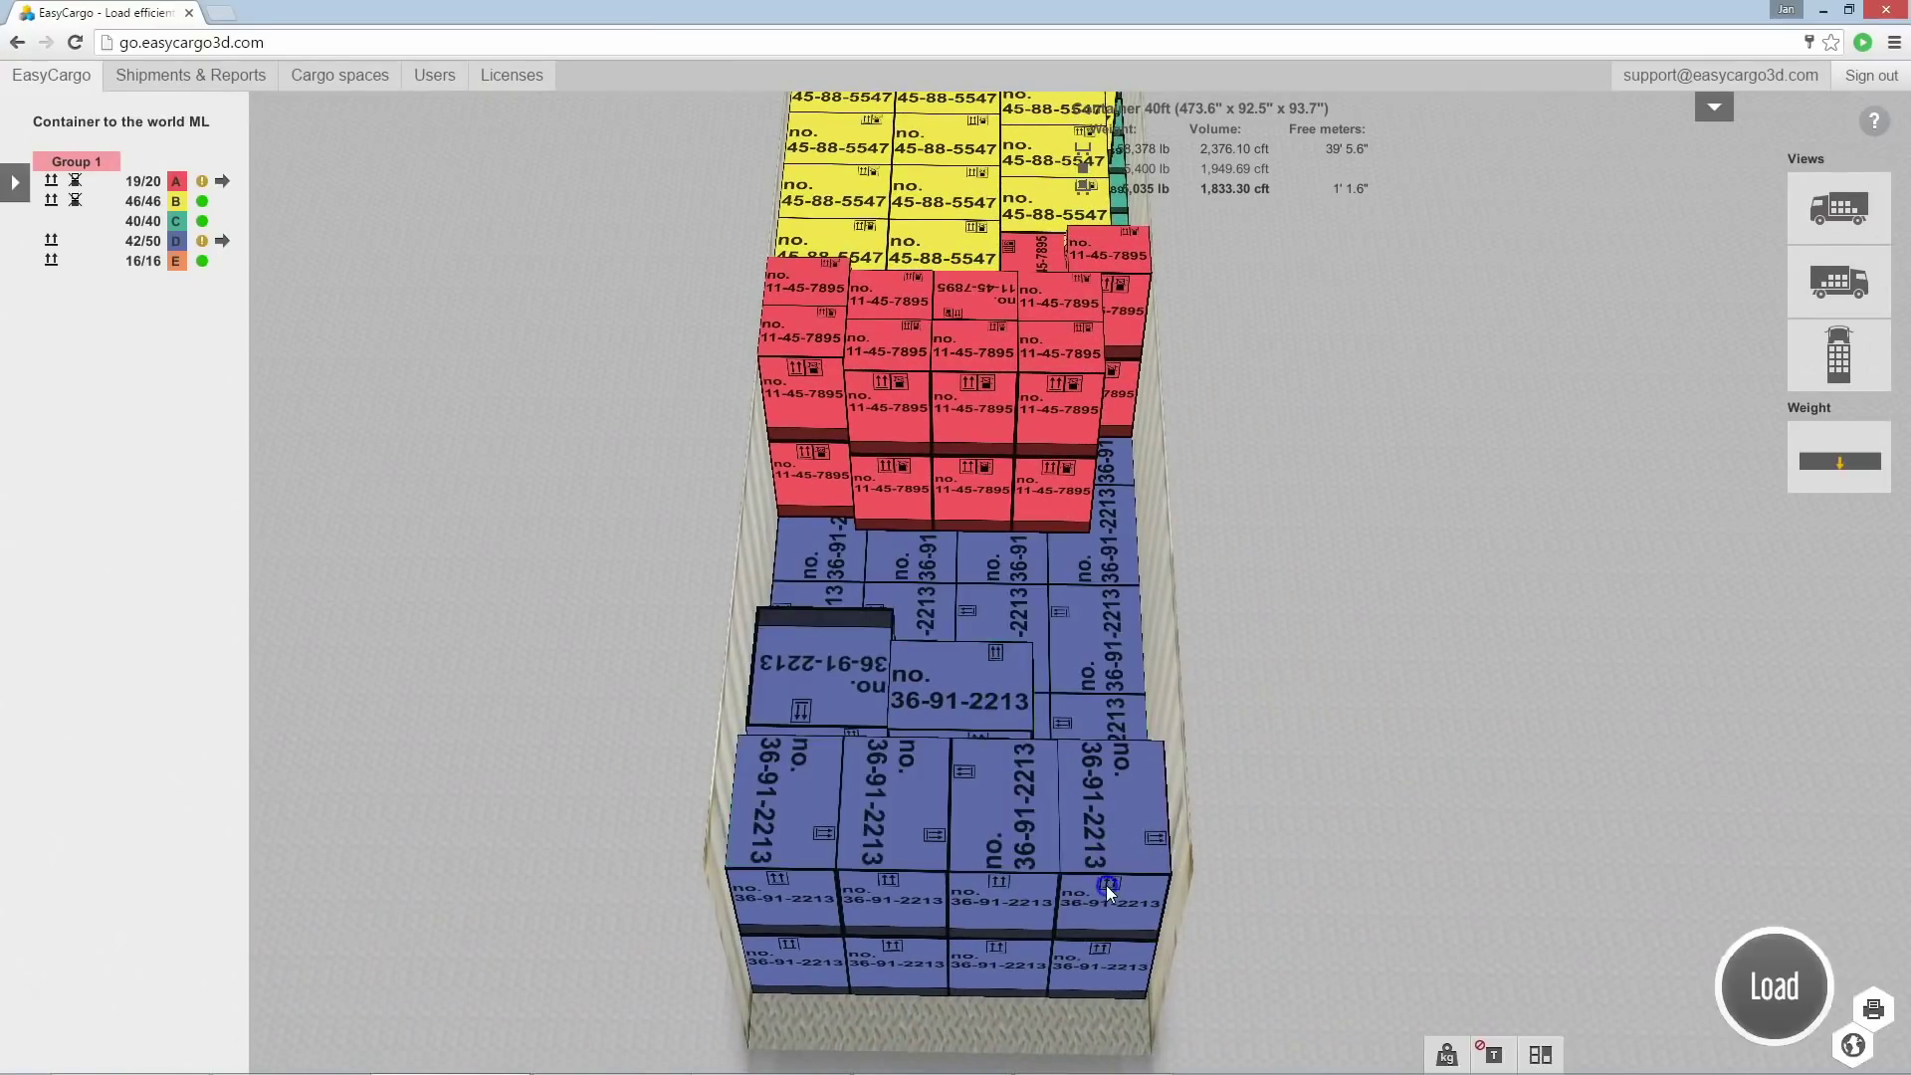
left_click(1095, 746)
middle_click_drag(1095, 745, 811, 726)
mouse_move(811, 726)
left_mouse_down()
mouse_move(822, 790)
mouse_move(805, 775)
mouse_move(874, 596)
mouse_move(816, 689)
left_mouse_up()
Settle the blue D box into the lower slot of the stack.
left_click_drag(795, 612, 814, 668)
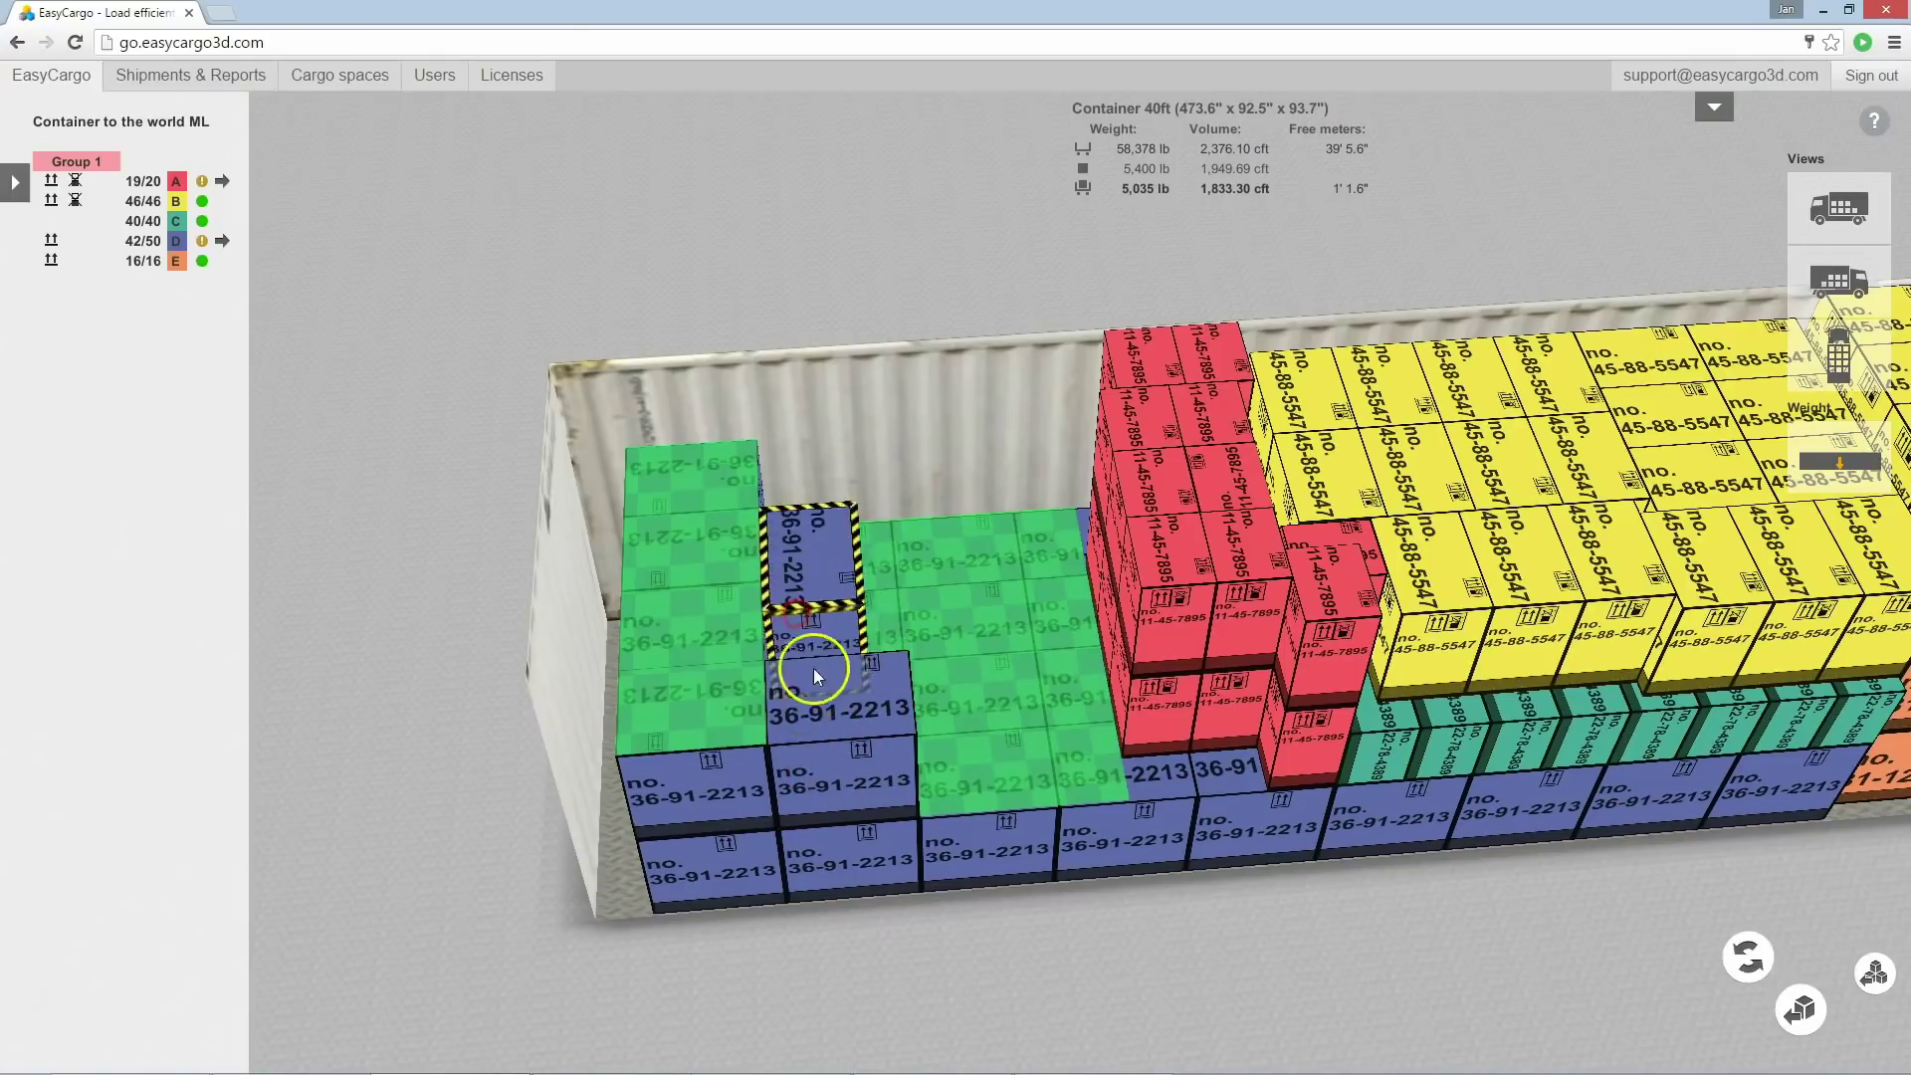
left_click(838, 697)
middle_click_drag(838, 698, 857, 646)
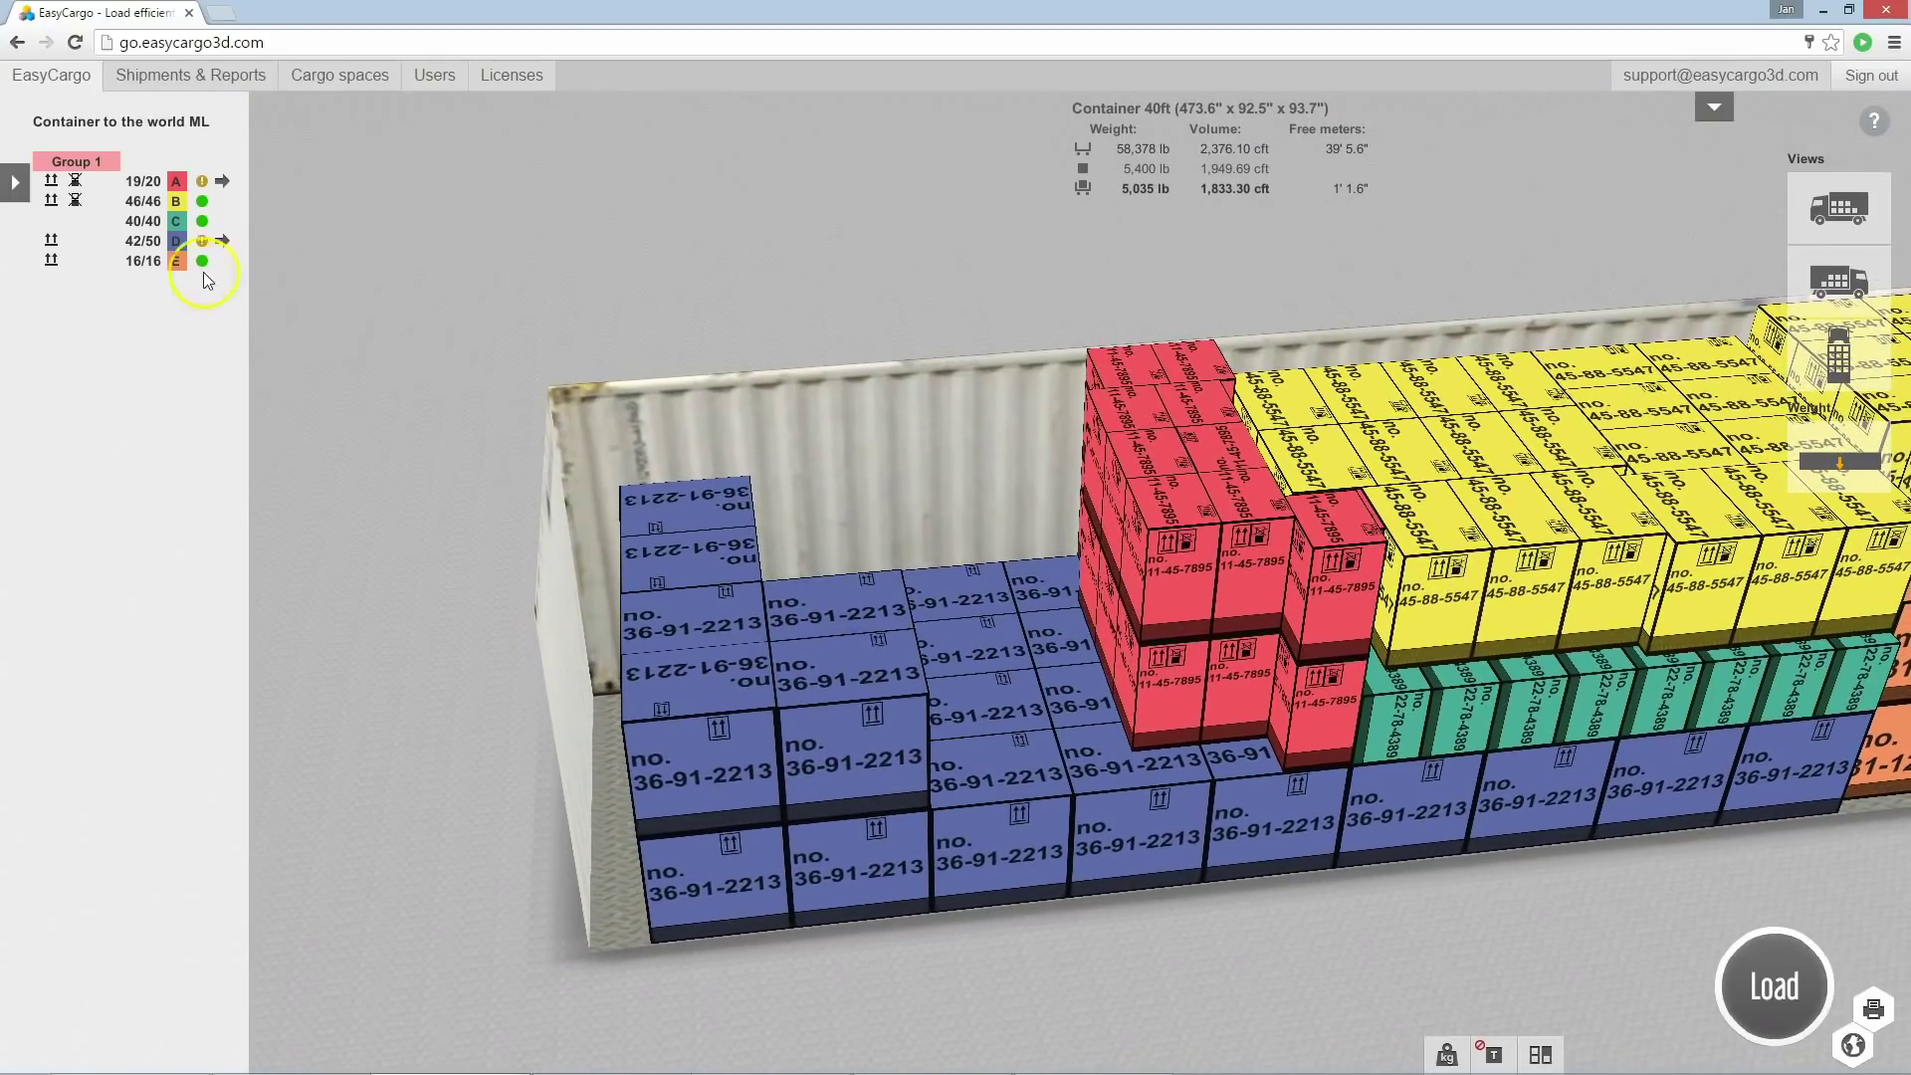
Add the remaining D boxes from the group list until D reads 50/50.
left_click(224, 242)
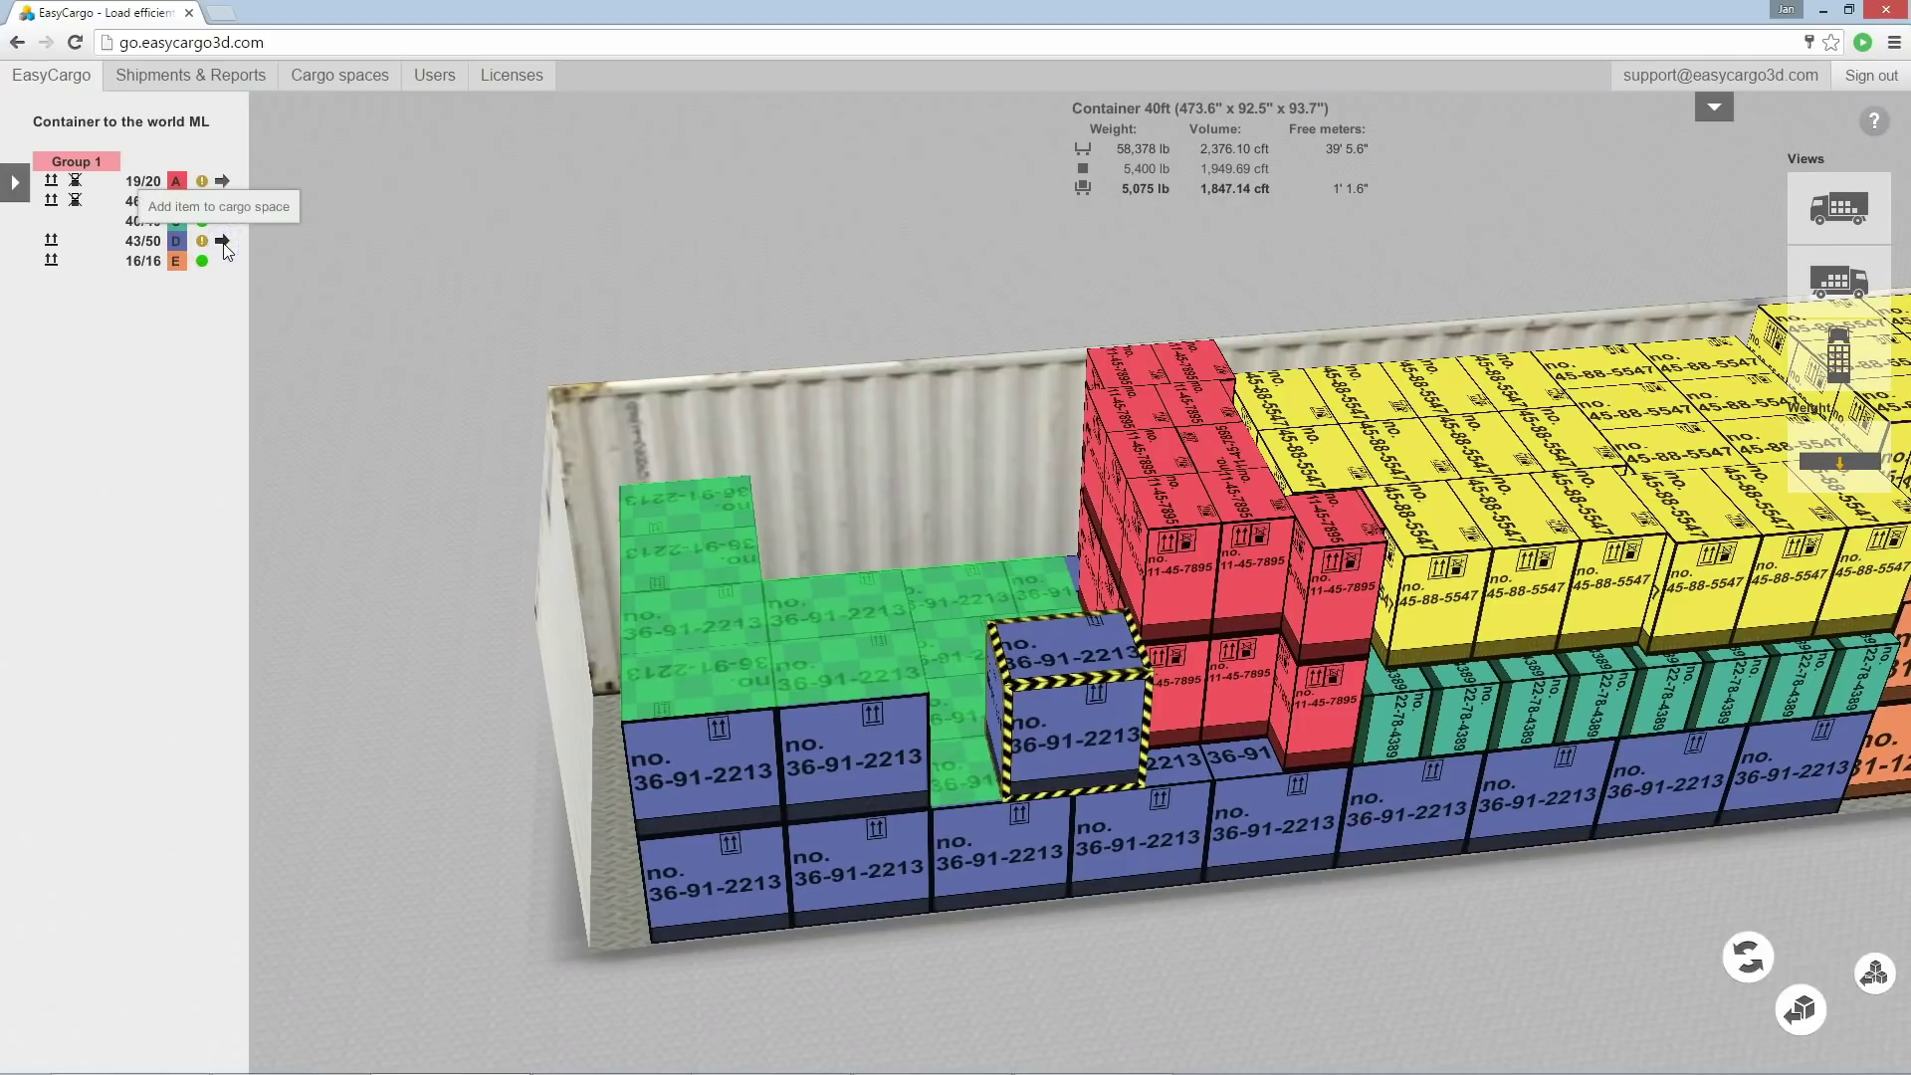
left_click(224, 242)
left_click(224, 242)
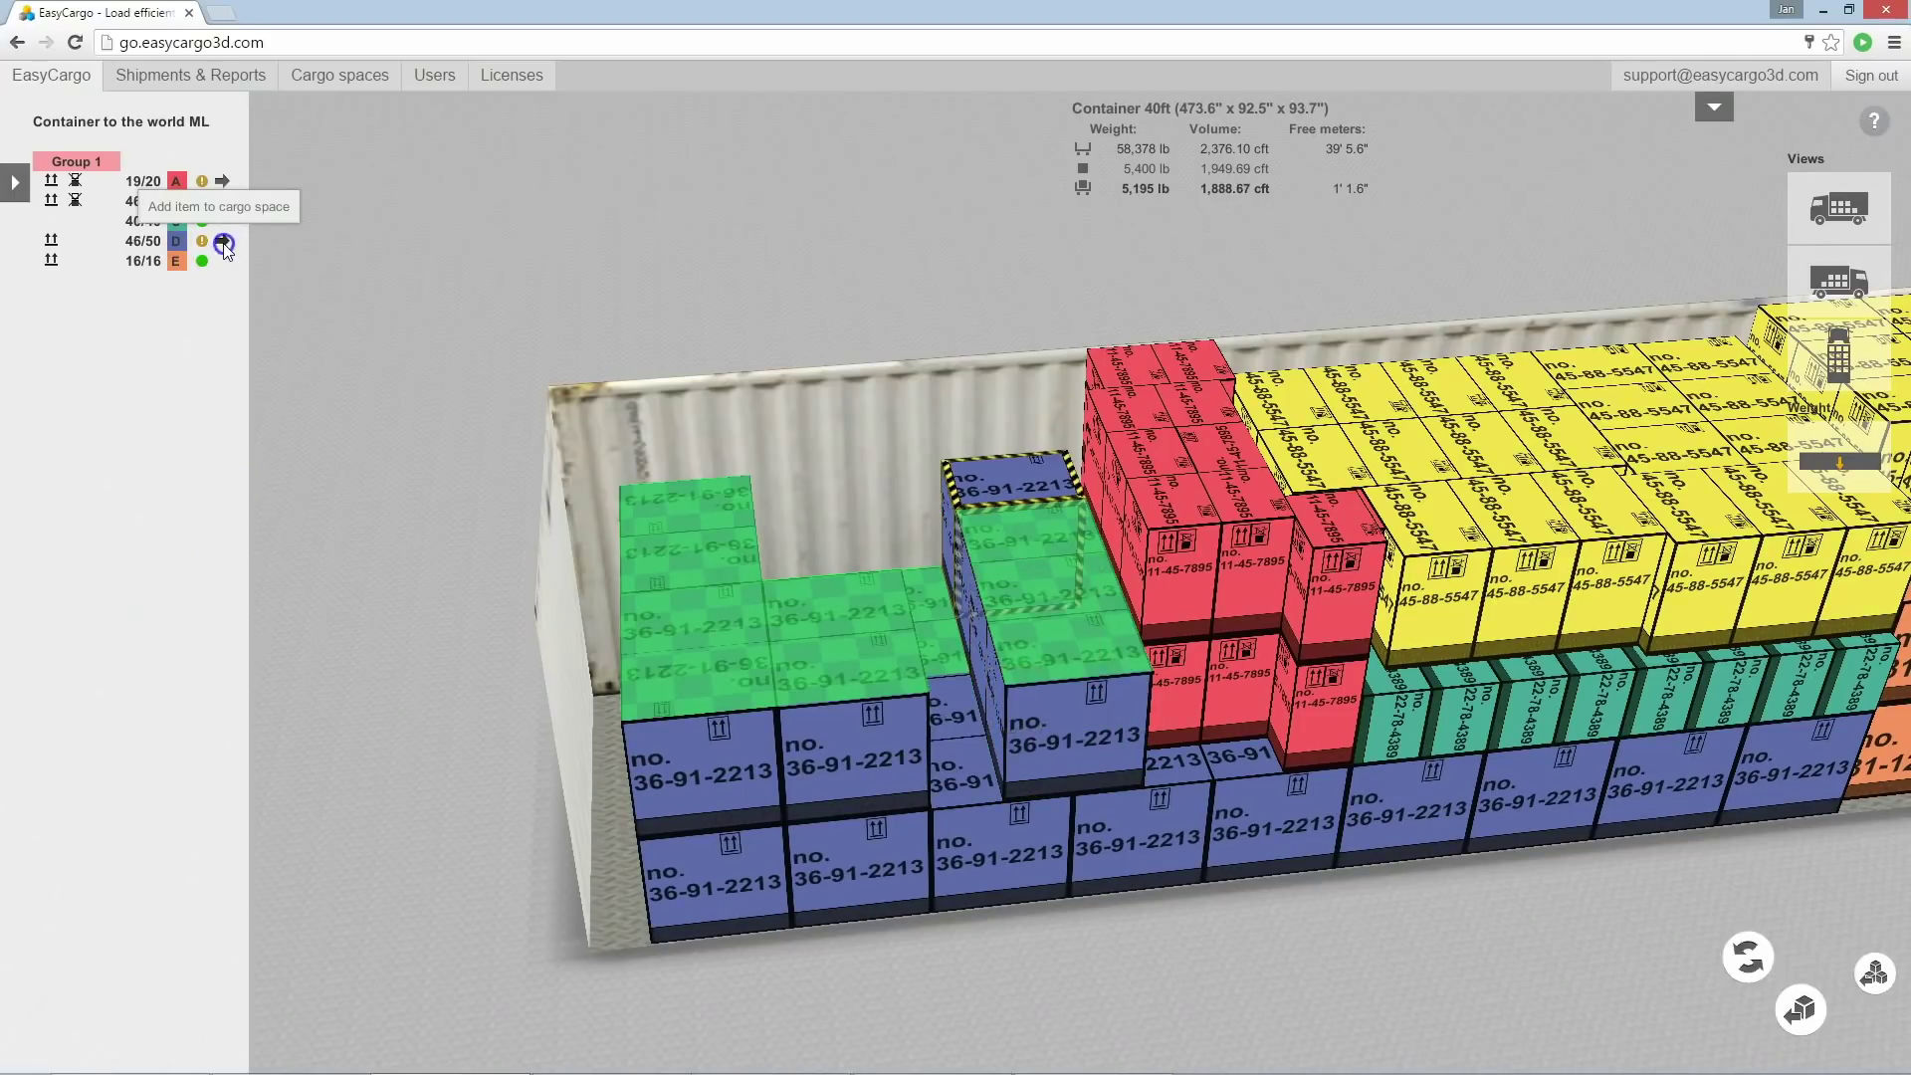
left_click(224, 243)
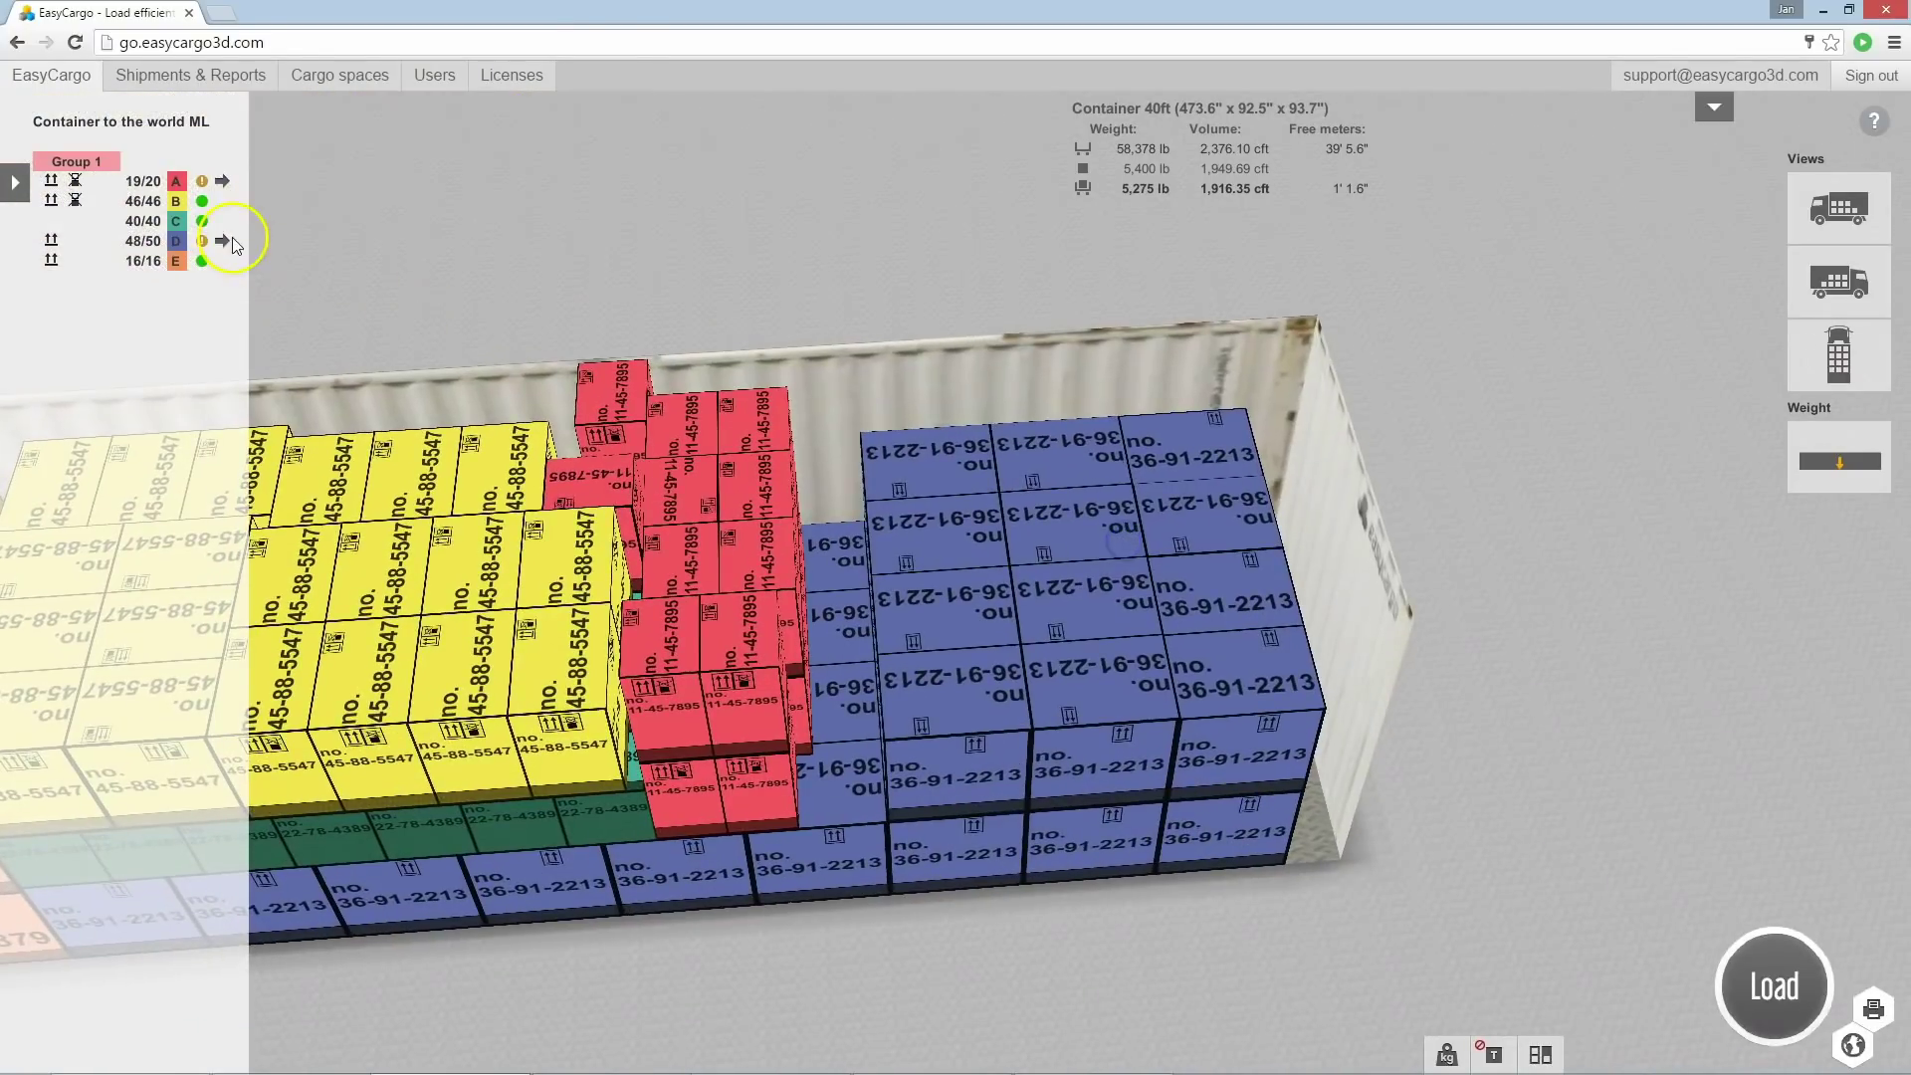
left_click(225, 242)
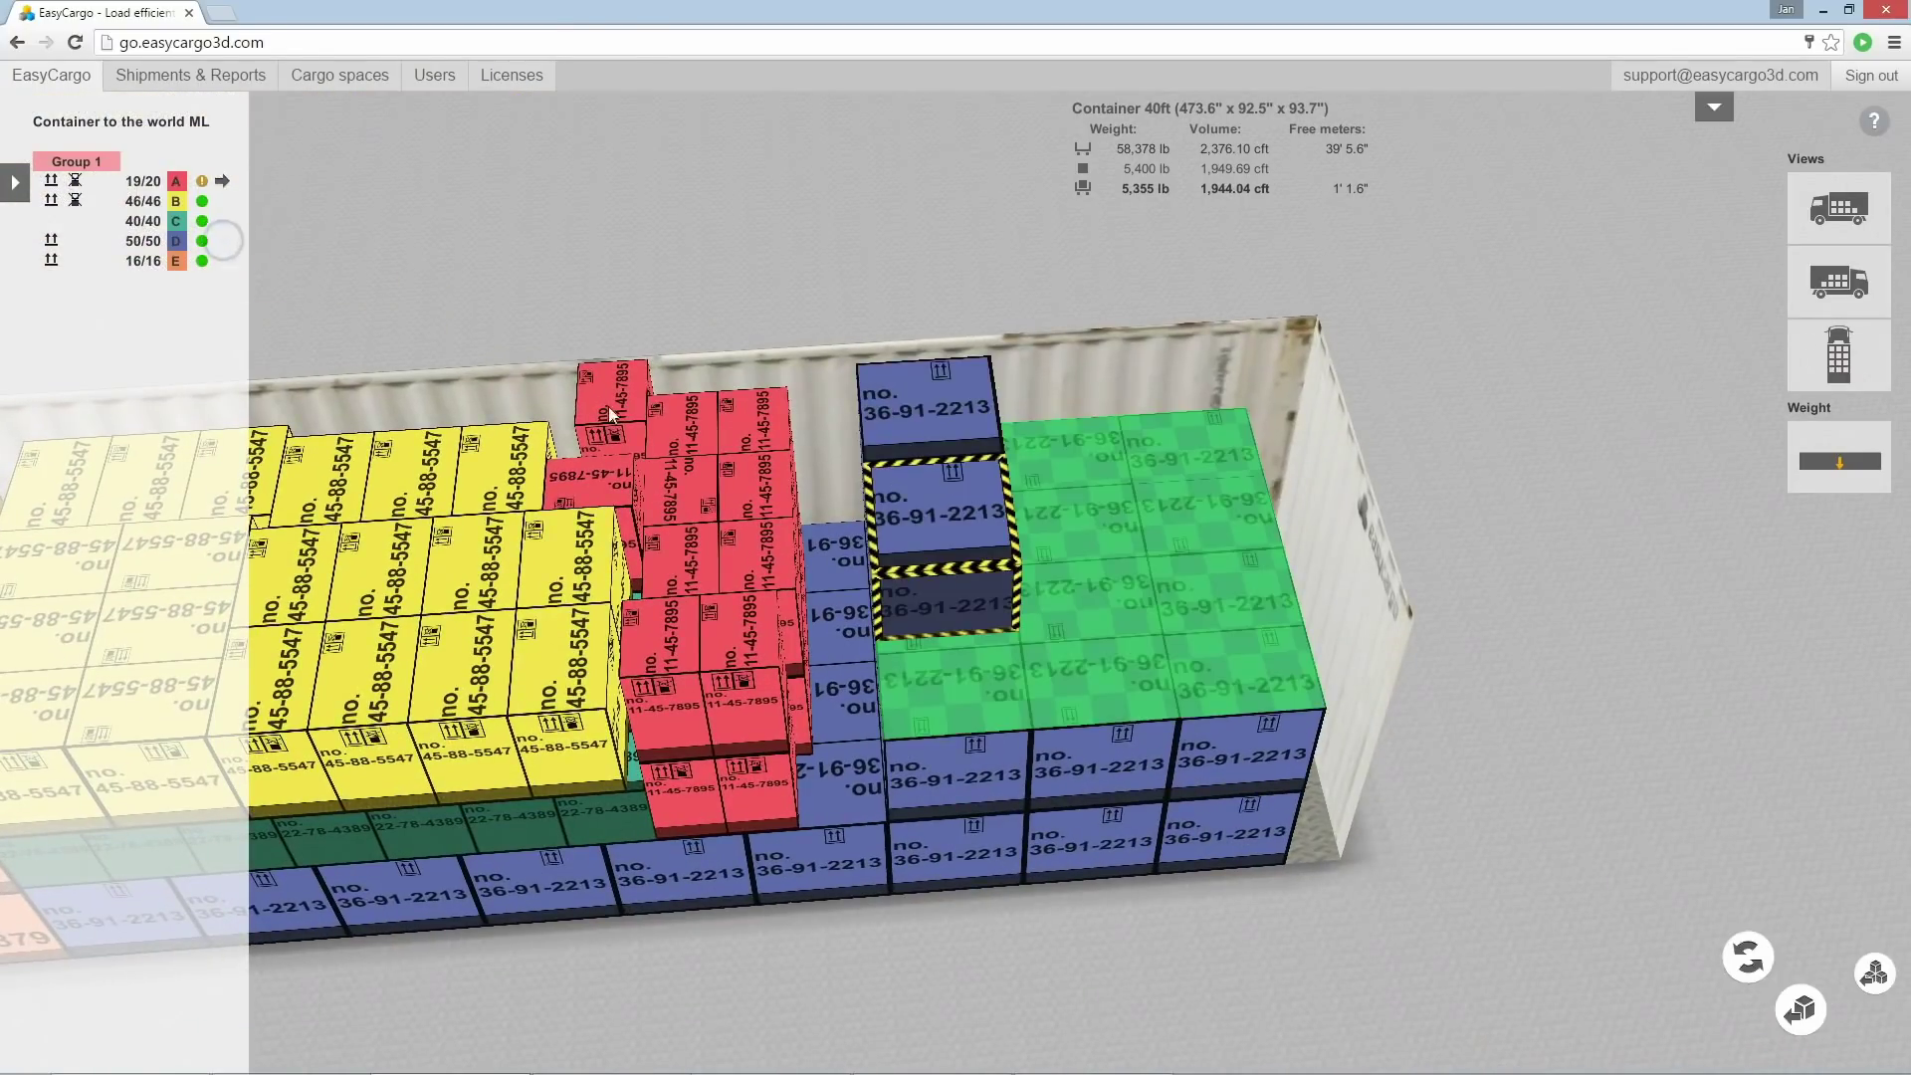
left_click(946, 658)
Add the last red A box from the group list and place it in the gap by the blue stack.
left_click_drag(1076, 660, 937, 458)
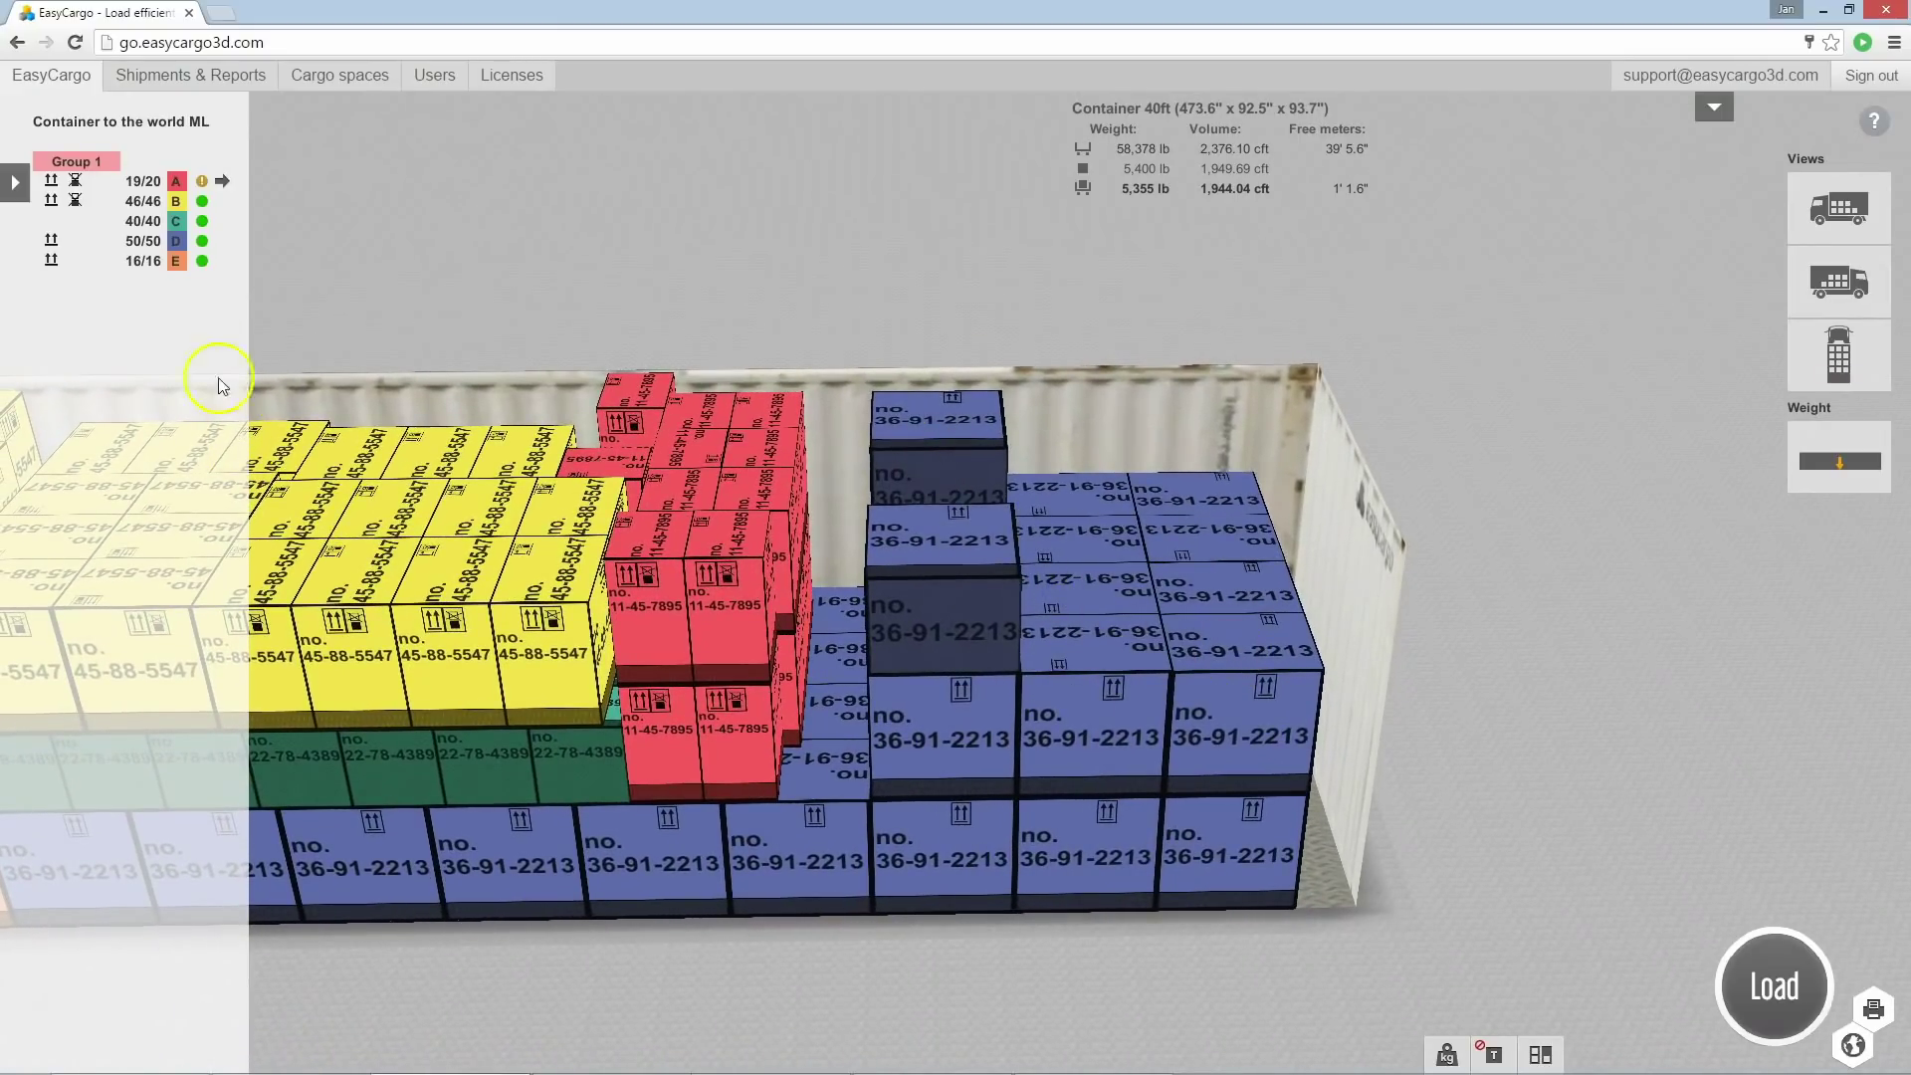
left_click(224, 180)
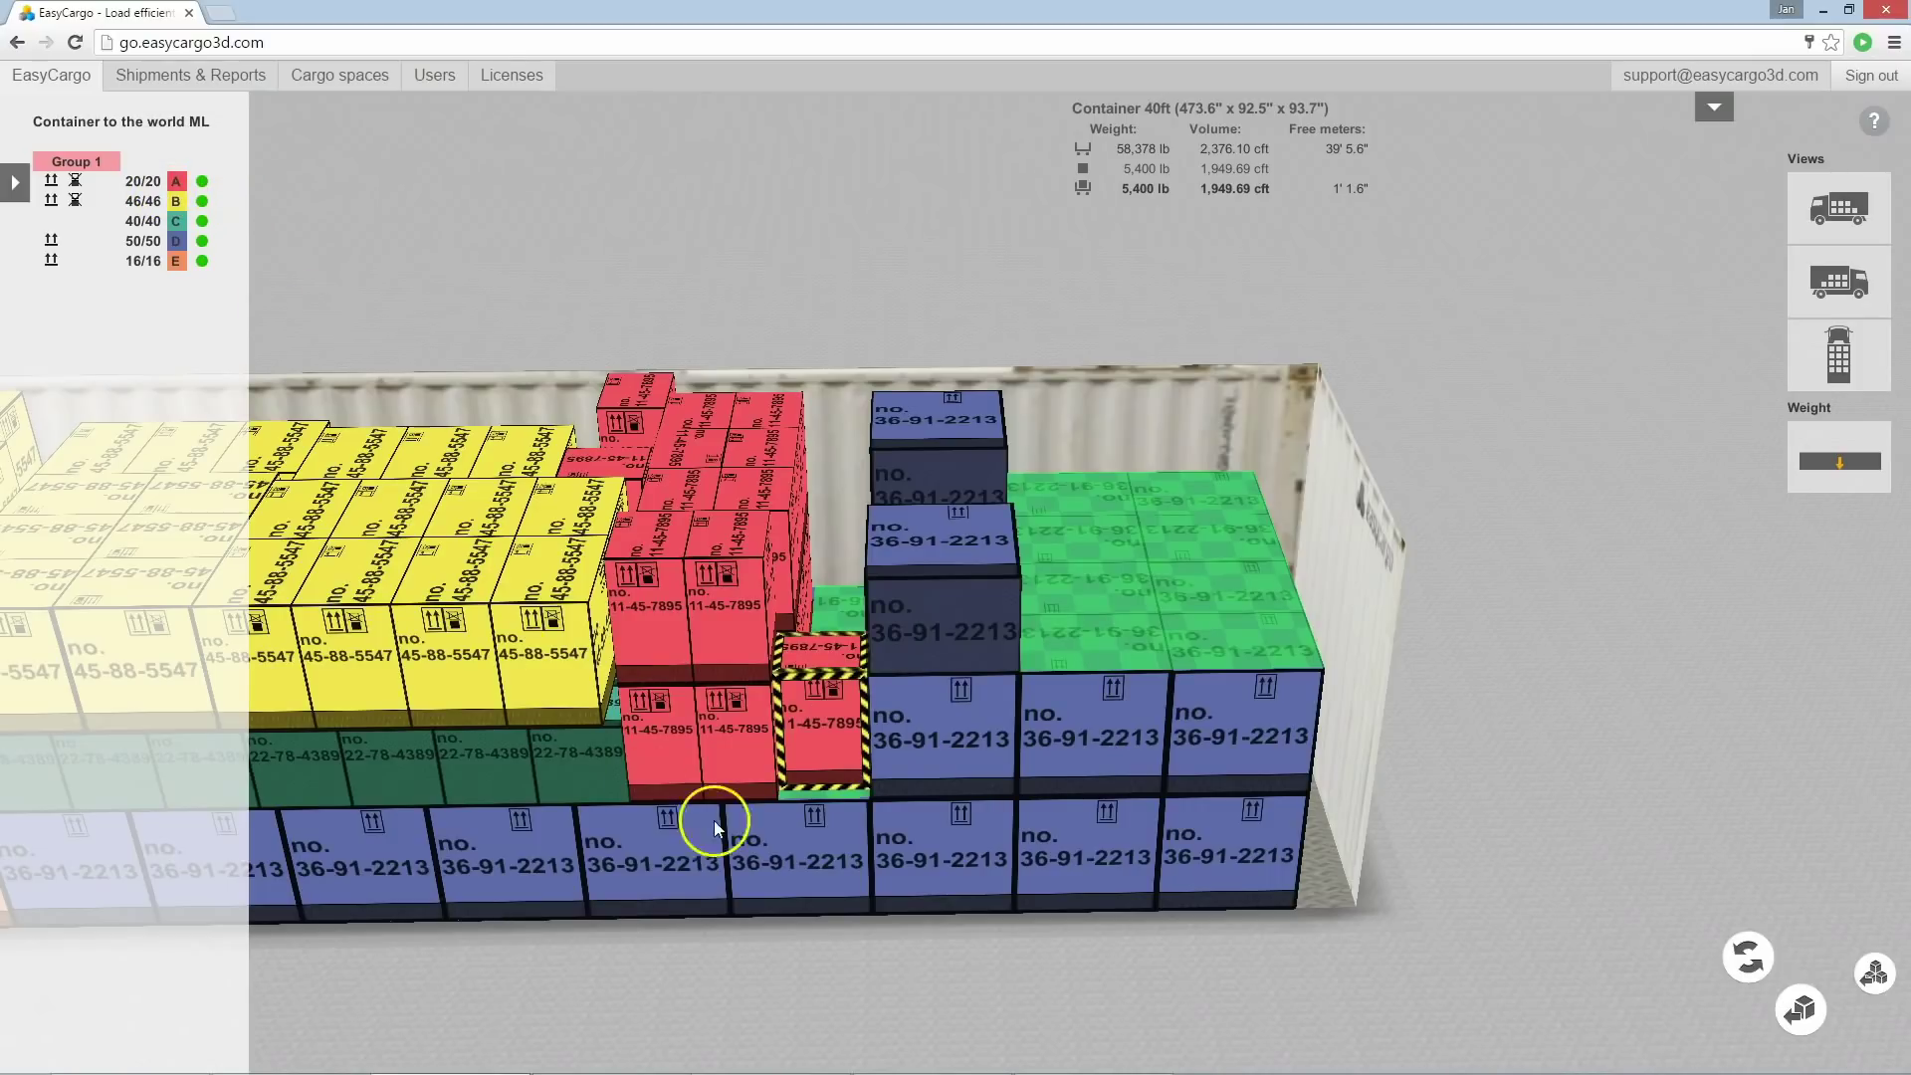
left_click(820, 792)
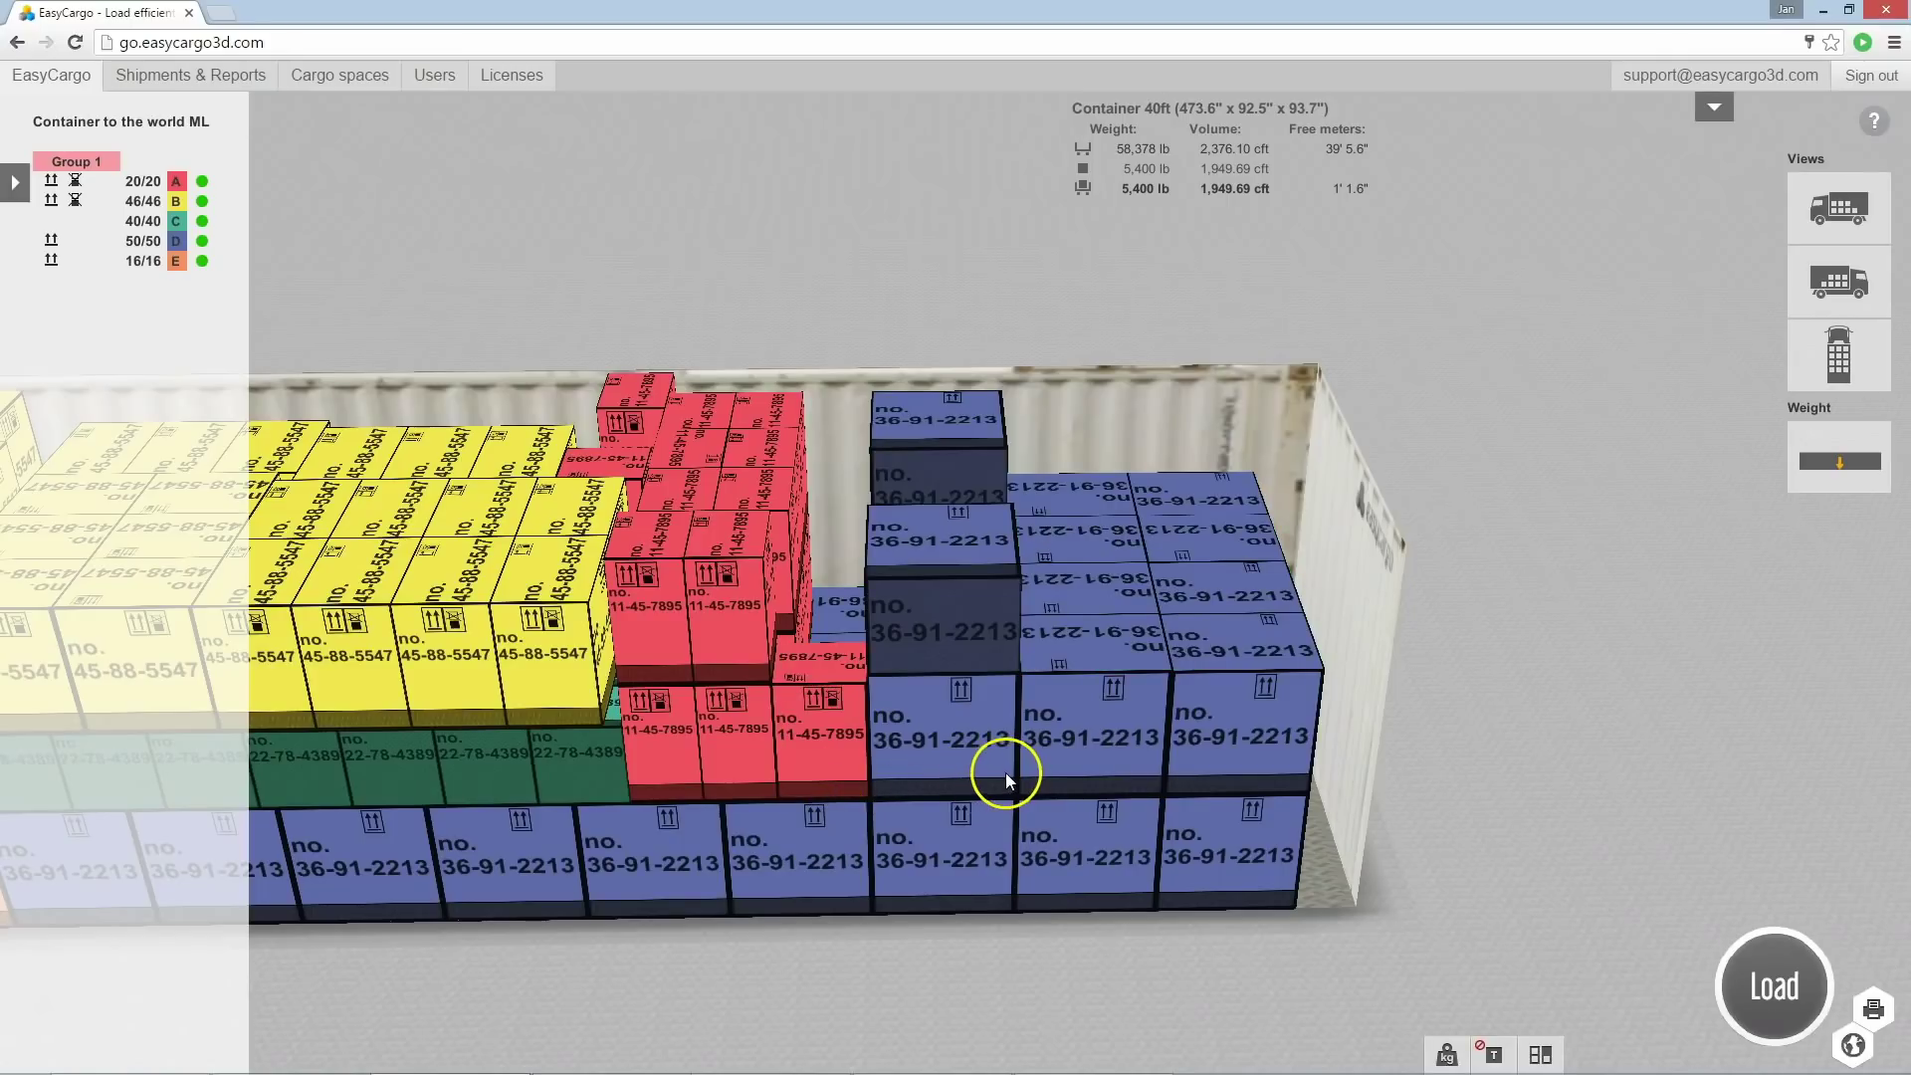
left_click_drag(1005, 772, 761, 692)
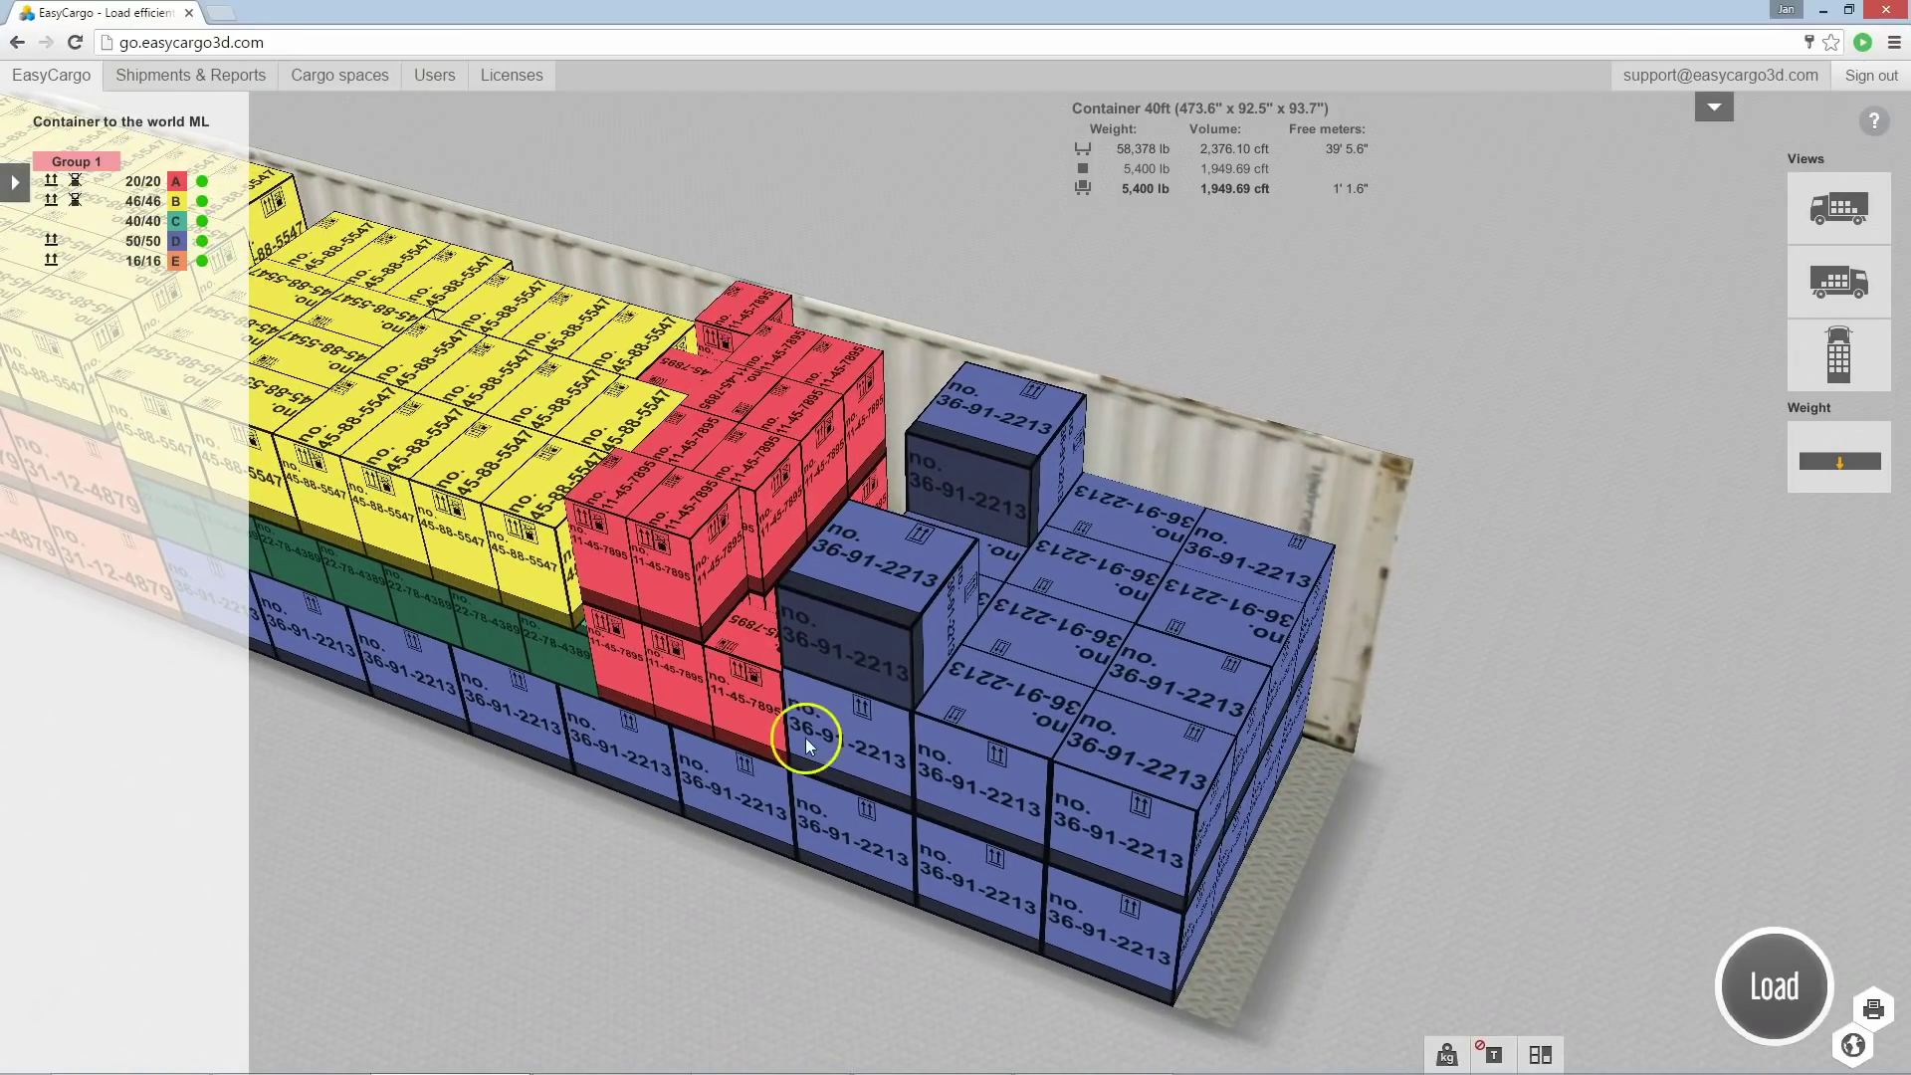
scroll(847, 784, "up", 2)
Switch to the default overall view of the fully loaded container.
left_click(1834, 223)
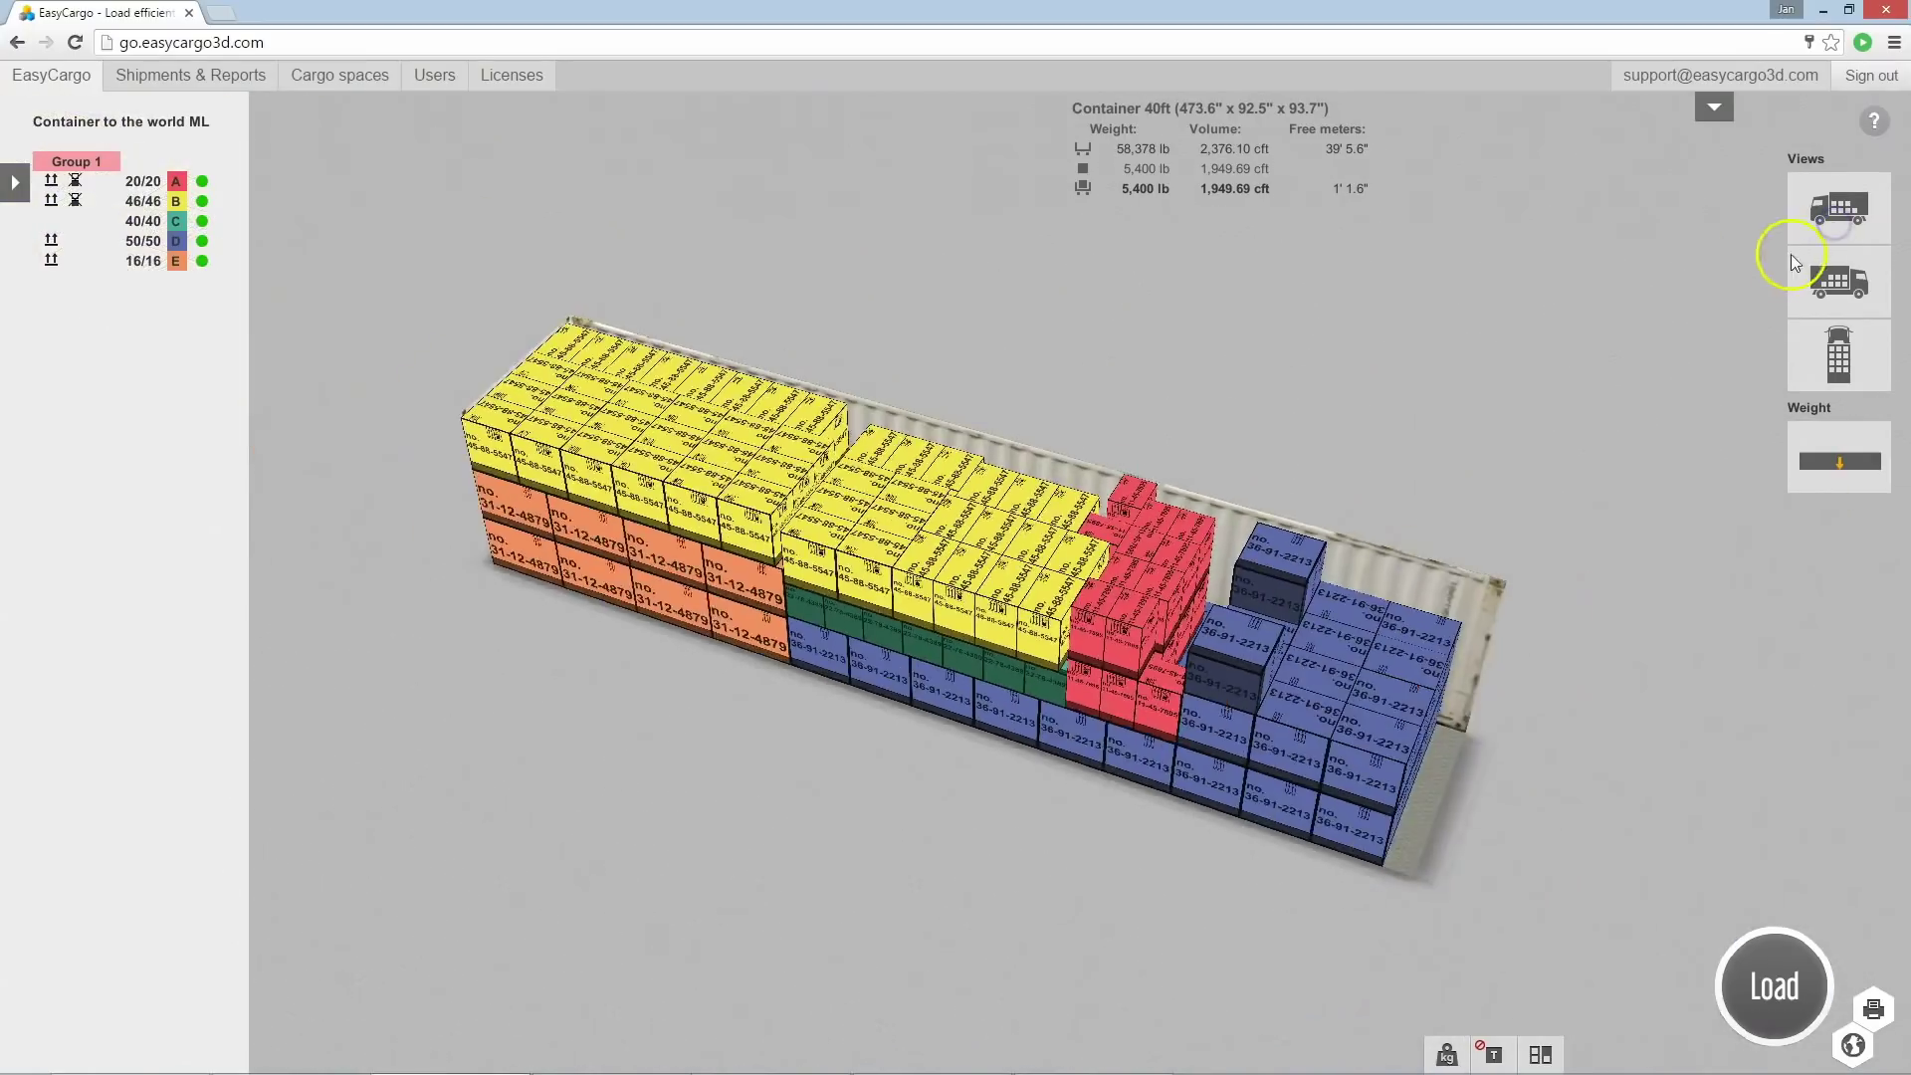